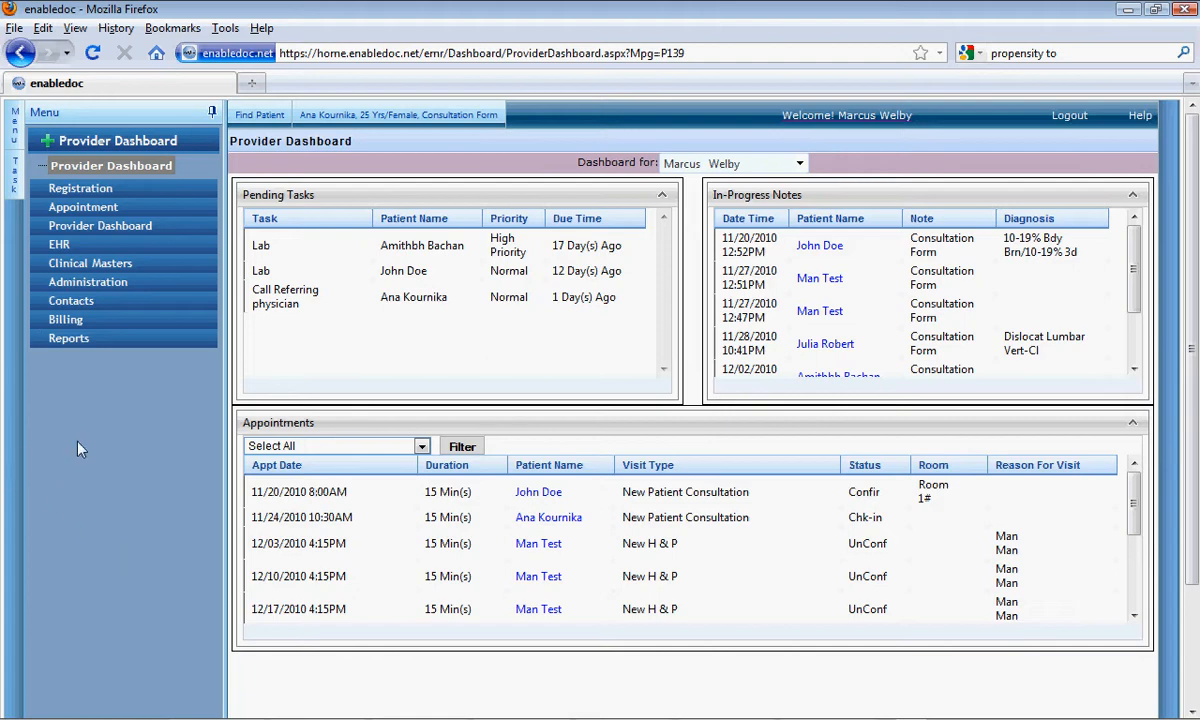
# Step: Open the EHR patient dashboard and browse the patient finder's encounter, notes and patient lists
pyautogui.click(59, 245)
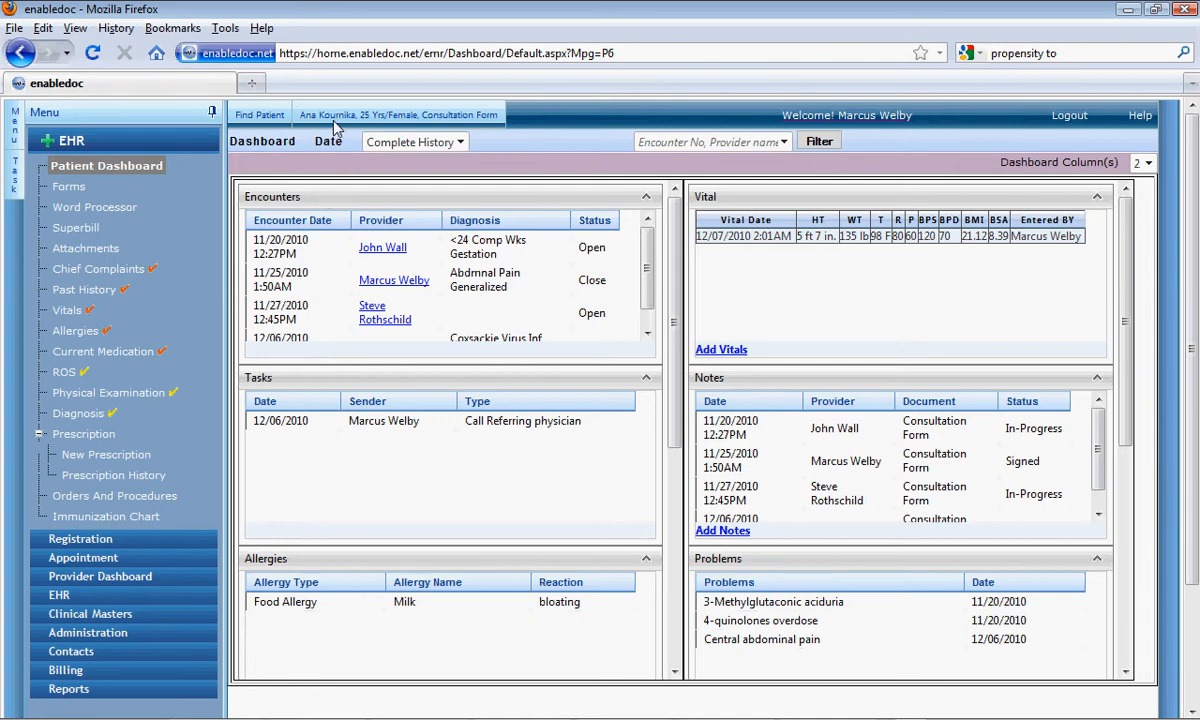
pyautogui.moveTo(333, 118)
pyautogui.moveTo(242, 118)
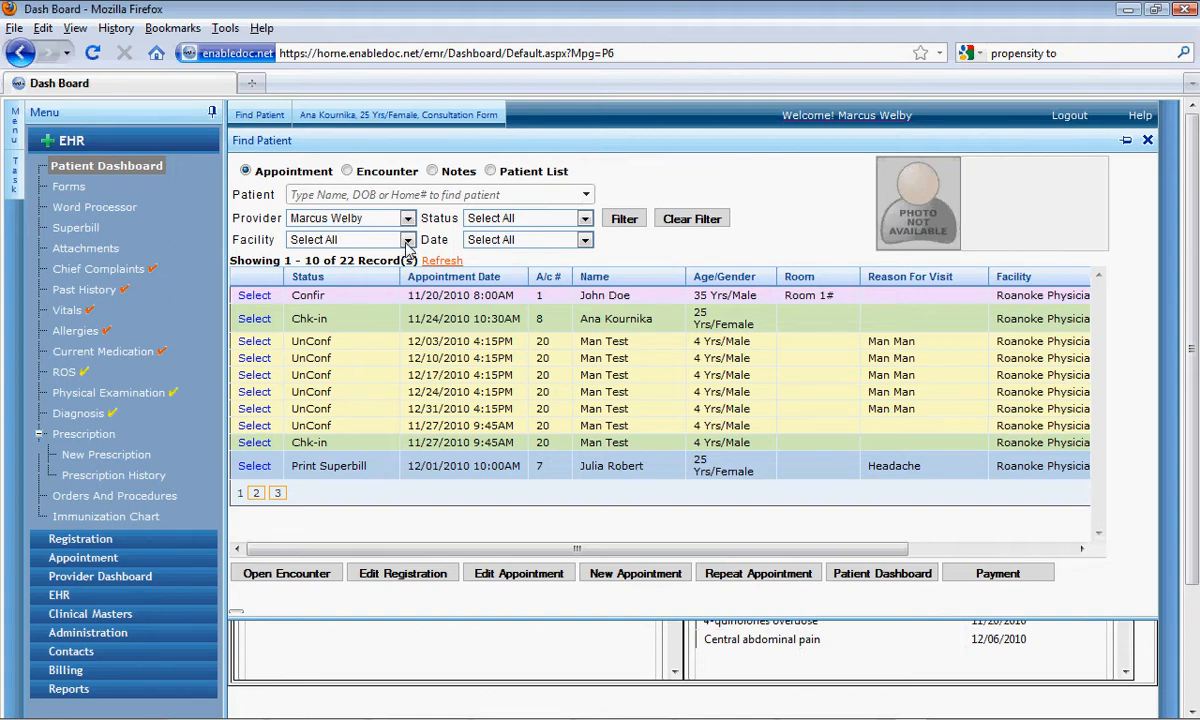
pyautogui.click(347, 172)
pyautogui.click(433, 172)
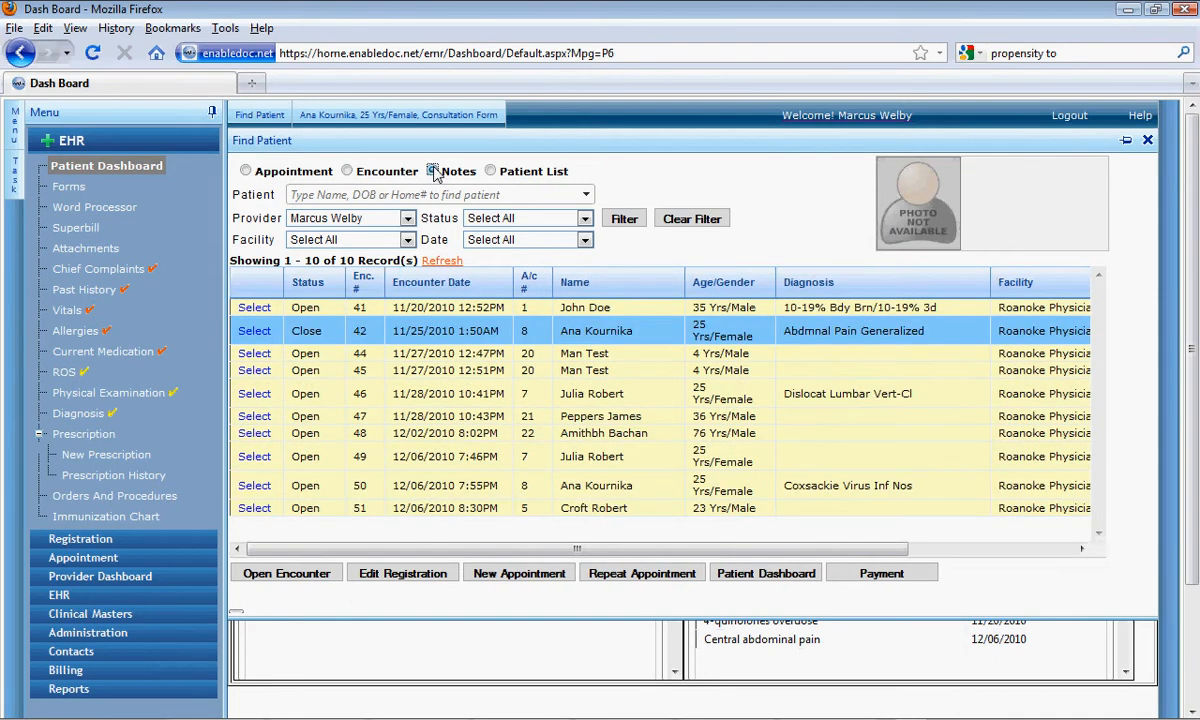
pyautogui.click(491, 172)
pyautogui.click(261, 118)
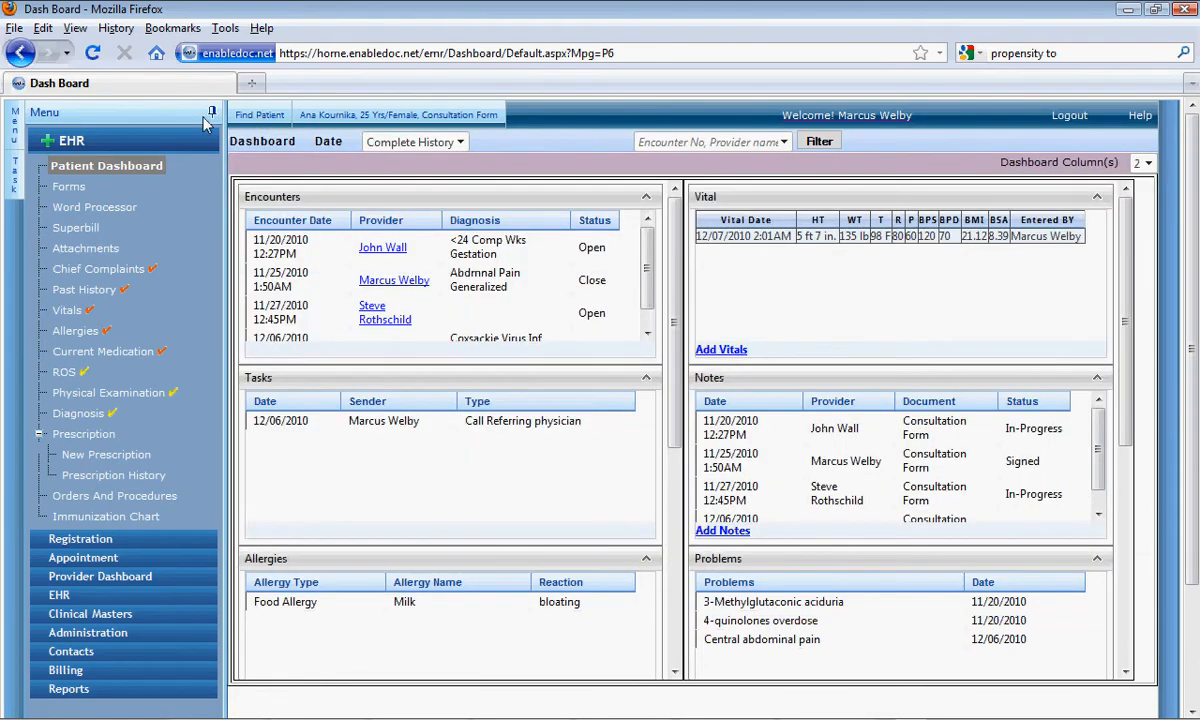
# Step: Widen the assigned tasks panel and open the details of the Call Referring physician task
pyautogui.click(14, 181)
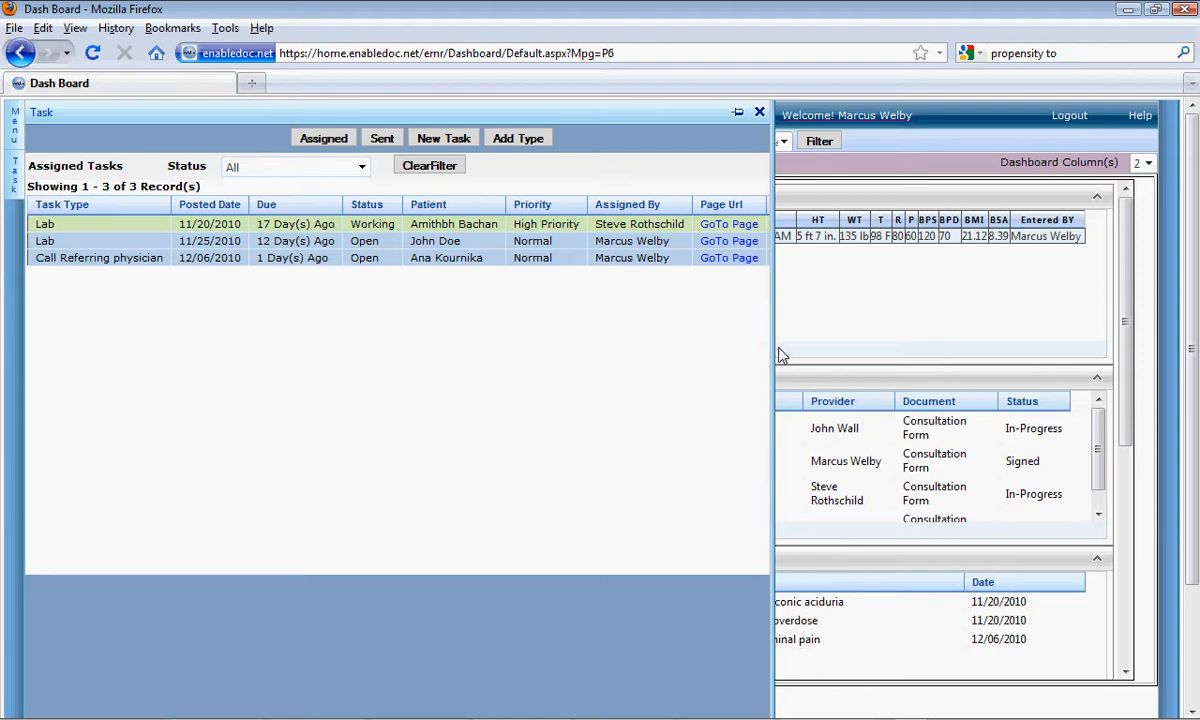
pyautogui.moveTo(772, 355); pyautogui.dragTo(852, 348)
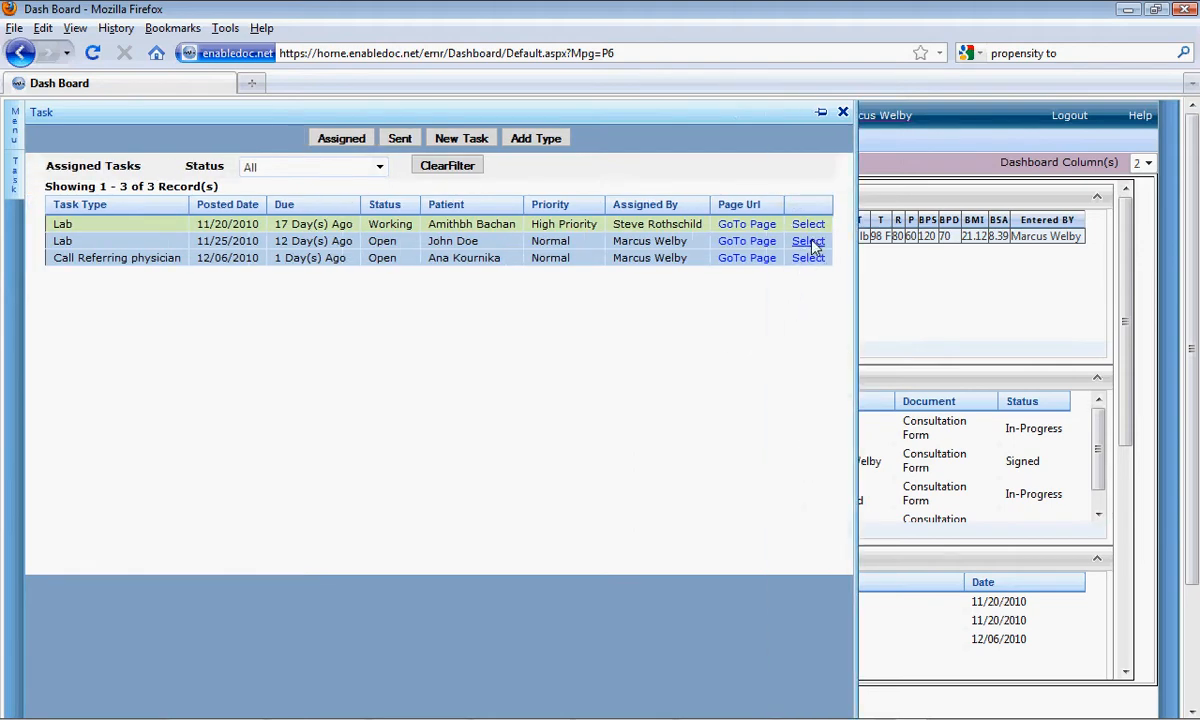
pyautogui.click(809, 258)
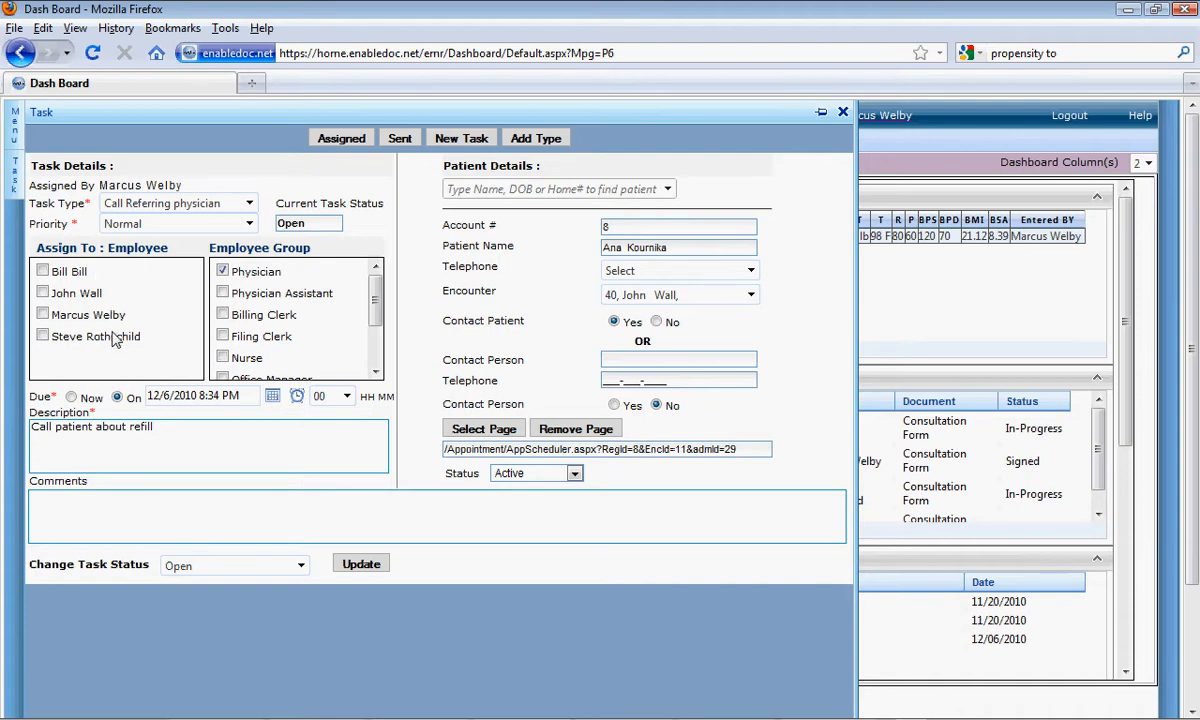
# Step: Inspect the available priority, task type and task status options of the open task, and close the task panel
pyautogui.click(251, 226)
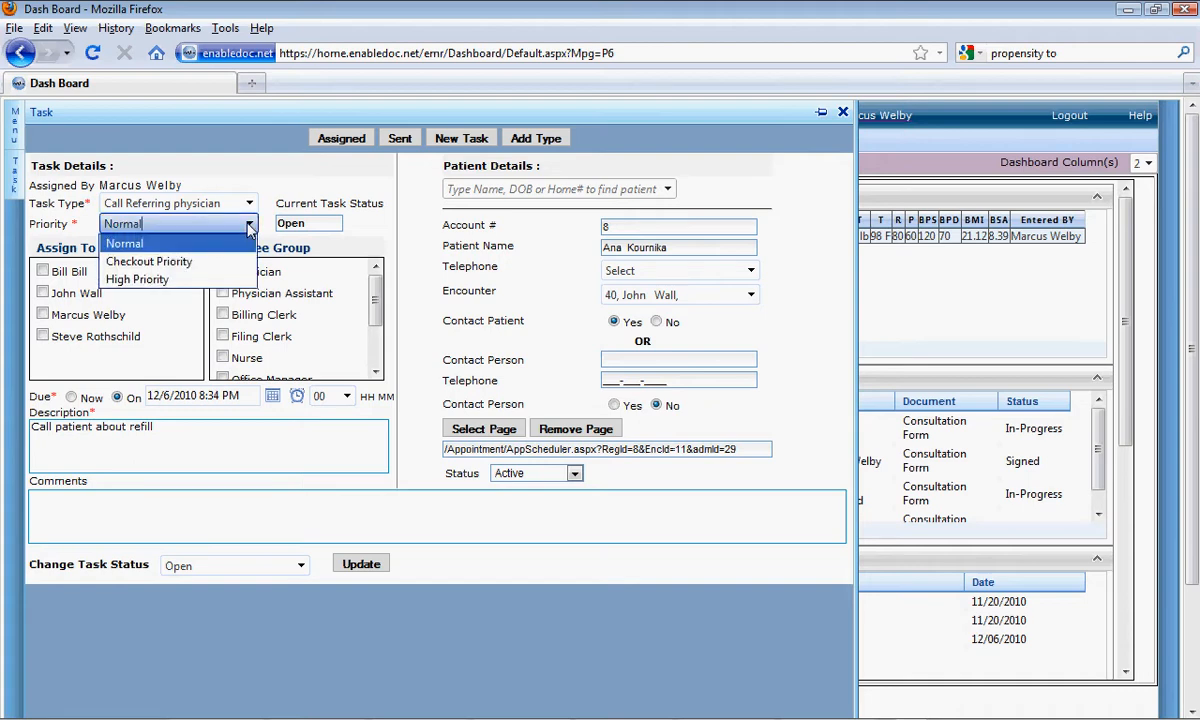
pyautogui.click(250, 228)
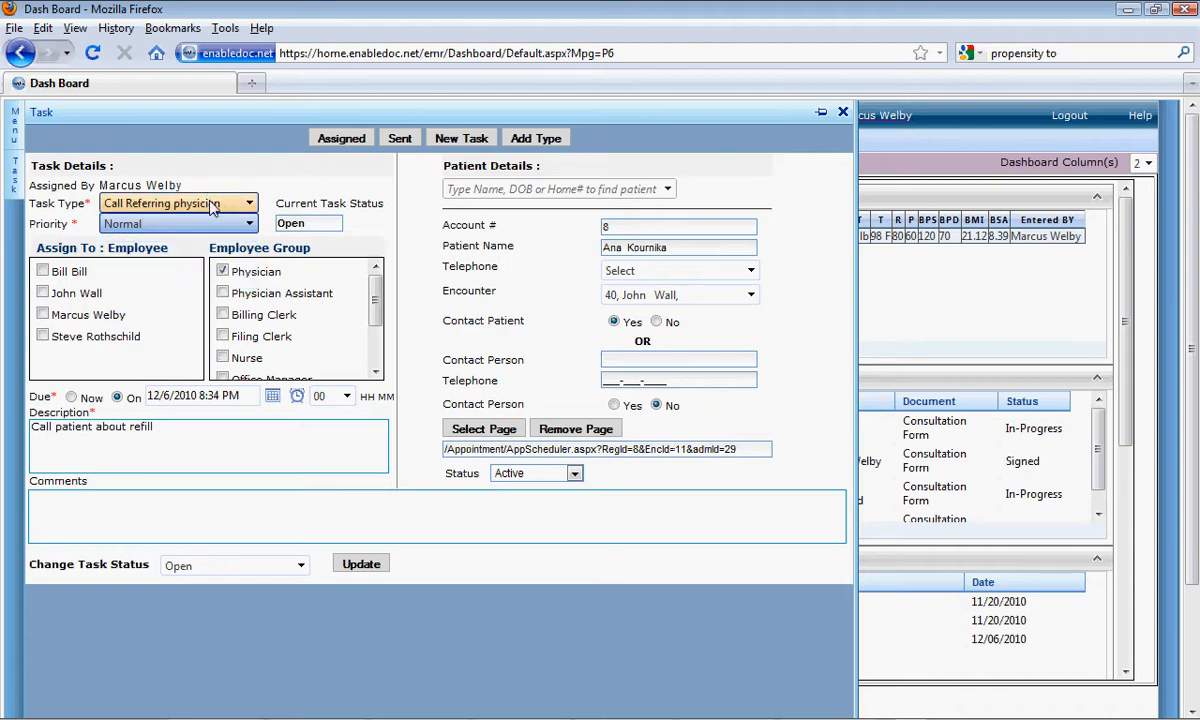
pyautogui.click(211, 205)
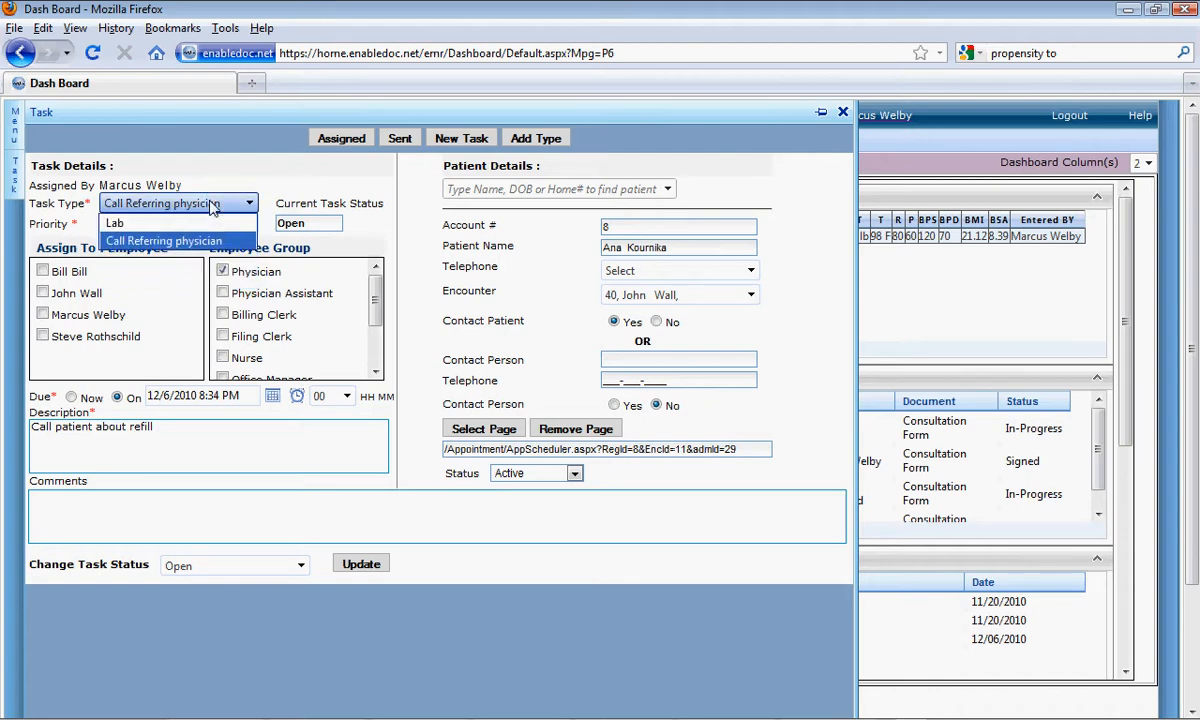
pyautogui.click(229, 184)
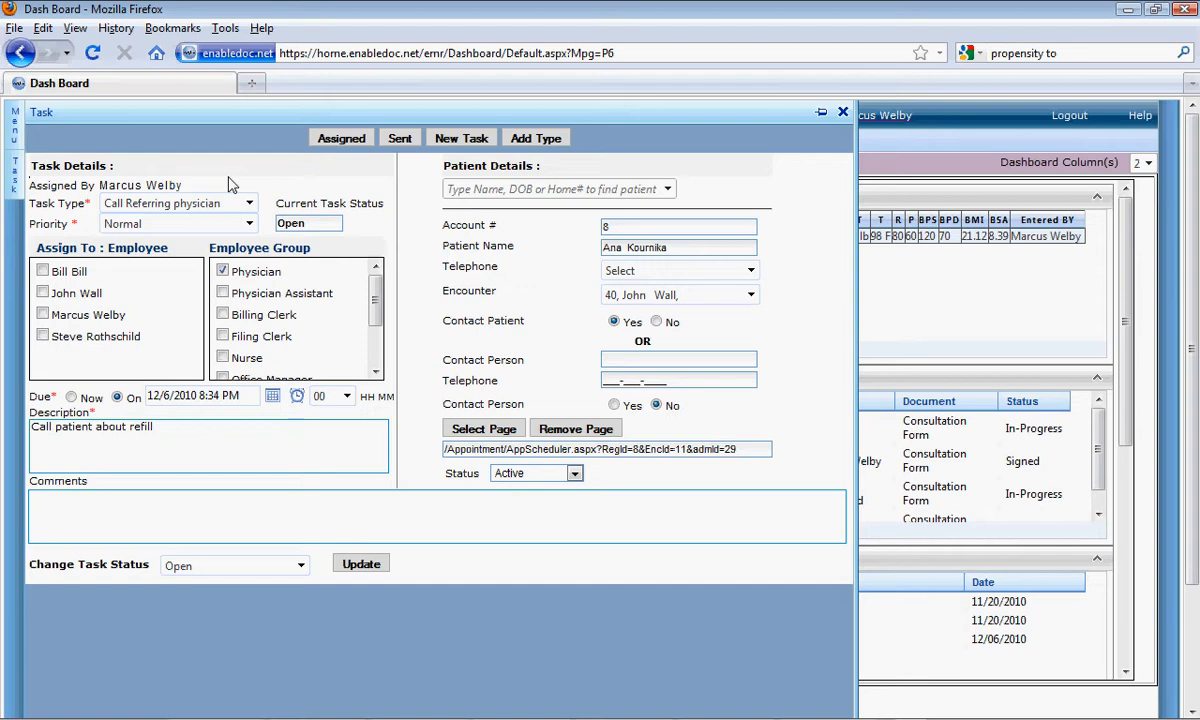
pyautogui.click(296, 568)
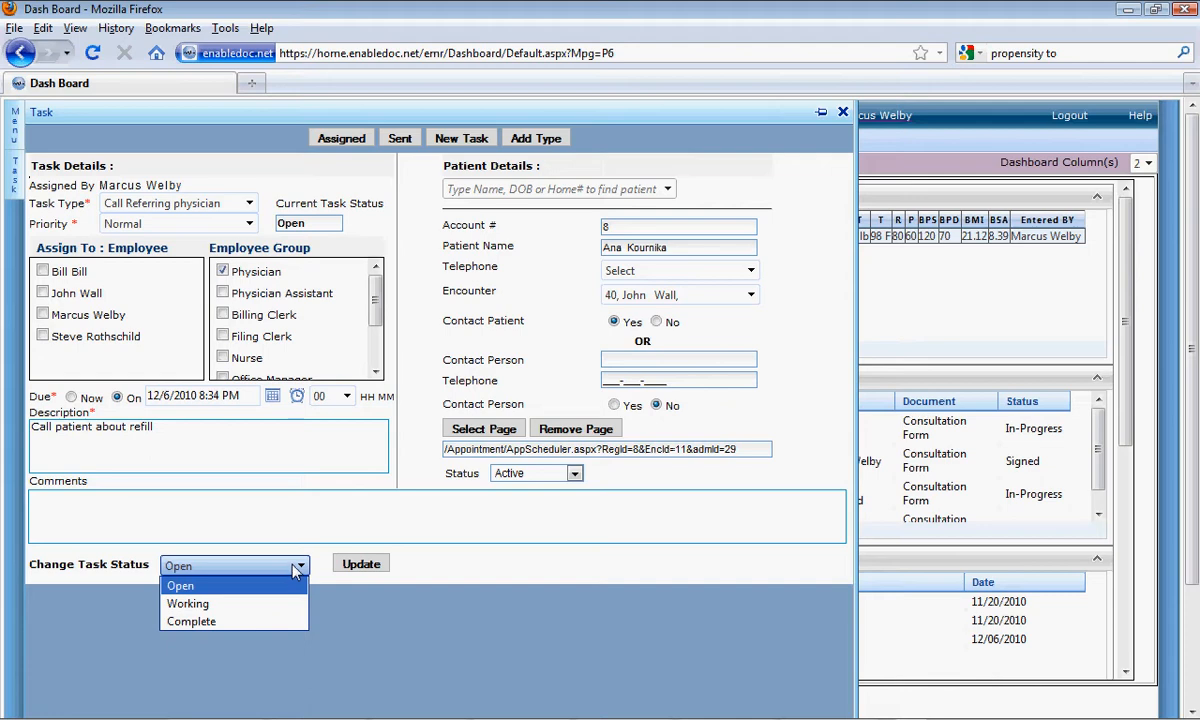
pyautogui.click(300, 568)
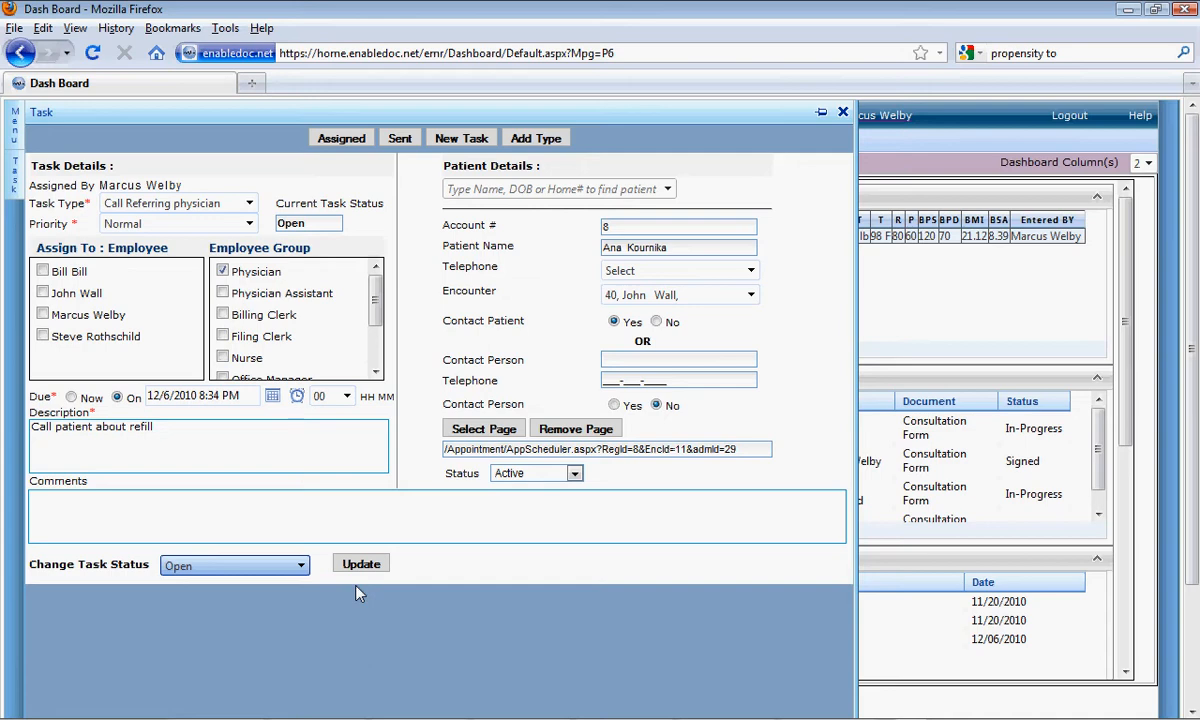
pyautogui.click(12, 183)
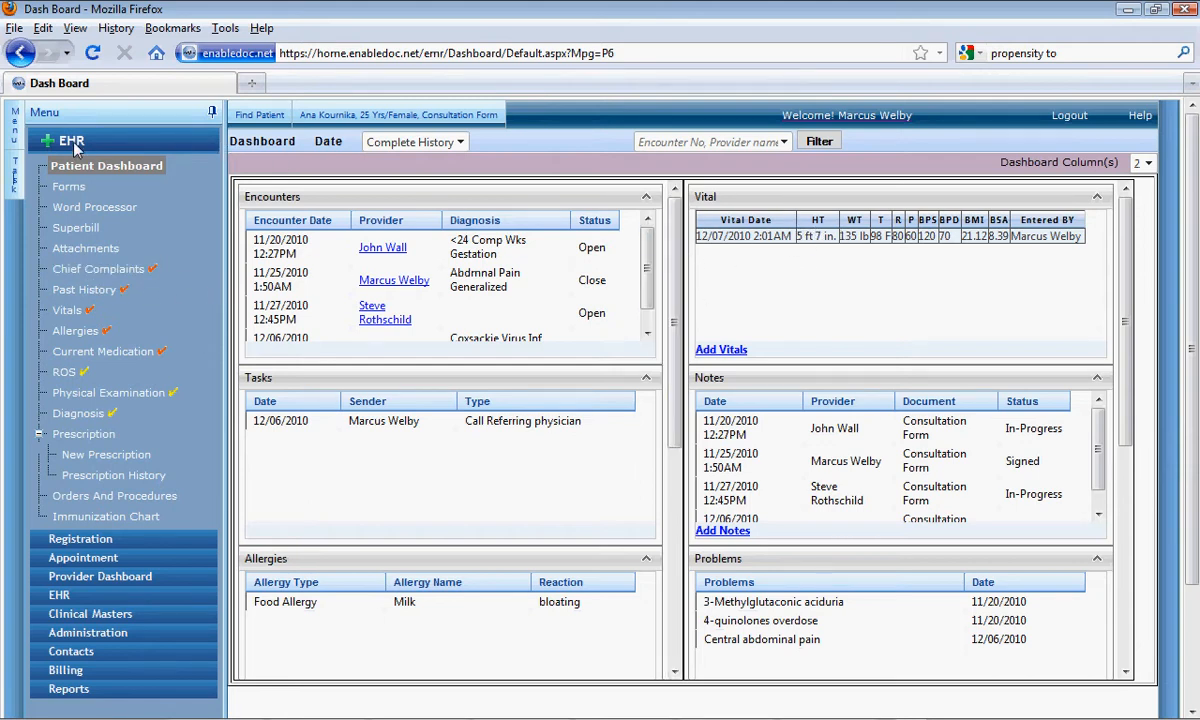
# Step: Hide the side menu while setting the patient dashboard to 3 columns and moving the Orders block below Vital, and pin it back
pyautogui.click(212, 113)
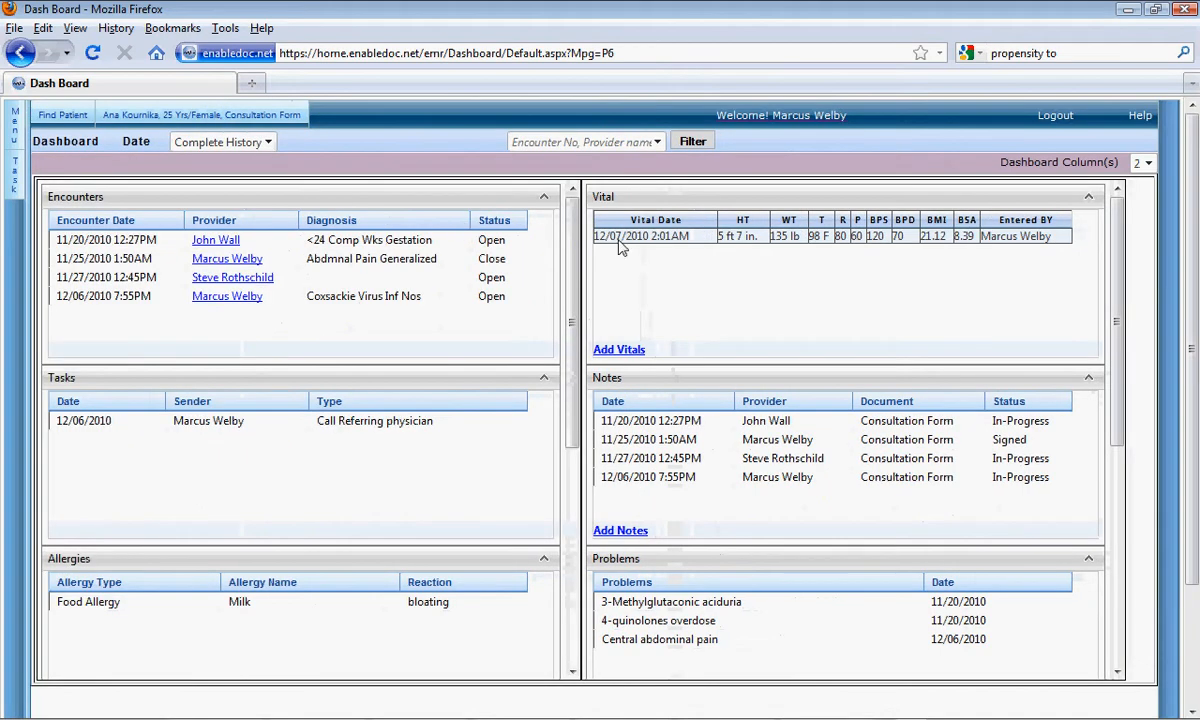
pyautogui.click(1149, 164)
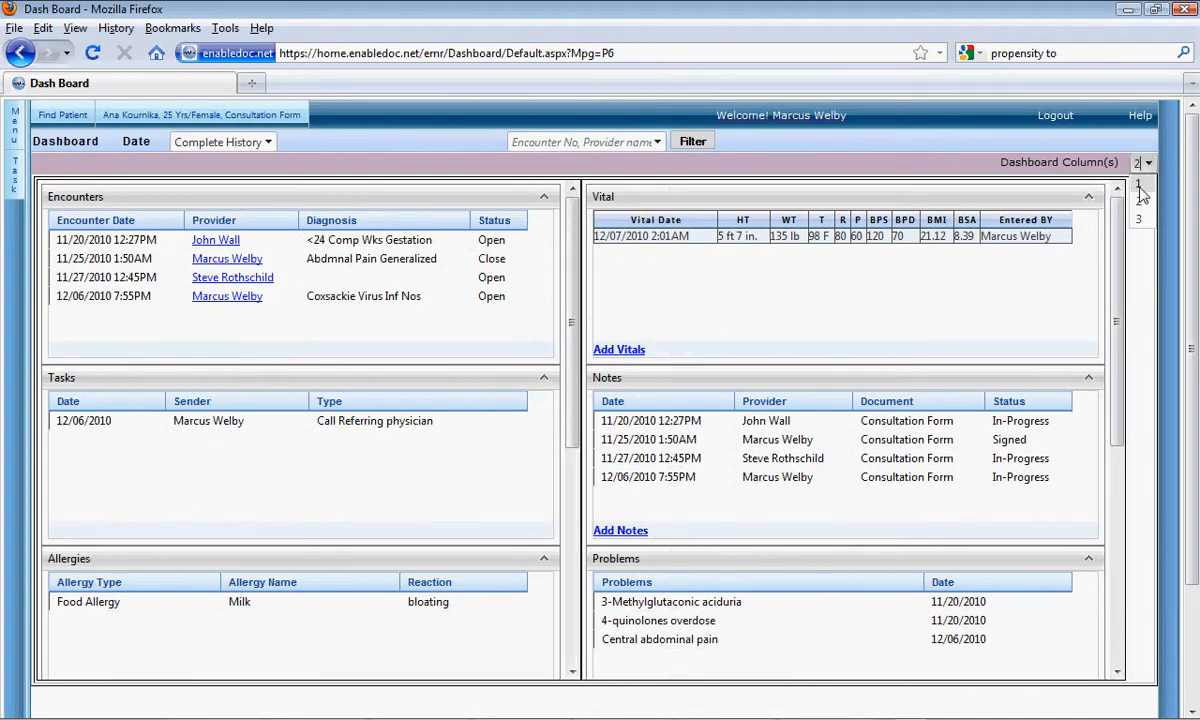
pyautogui.click(1146, 222)
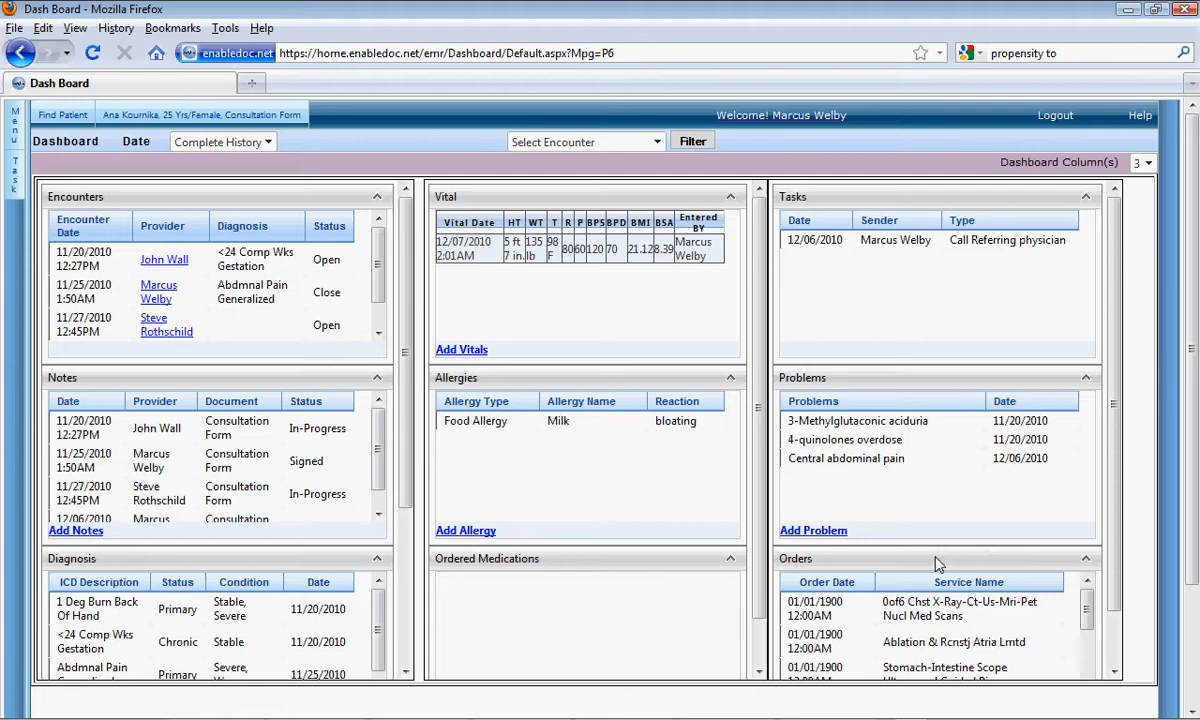
pyautogui.moveTo(938, 565); pyautogui.dragTo(597, 376)
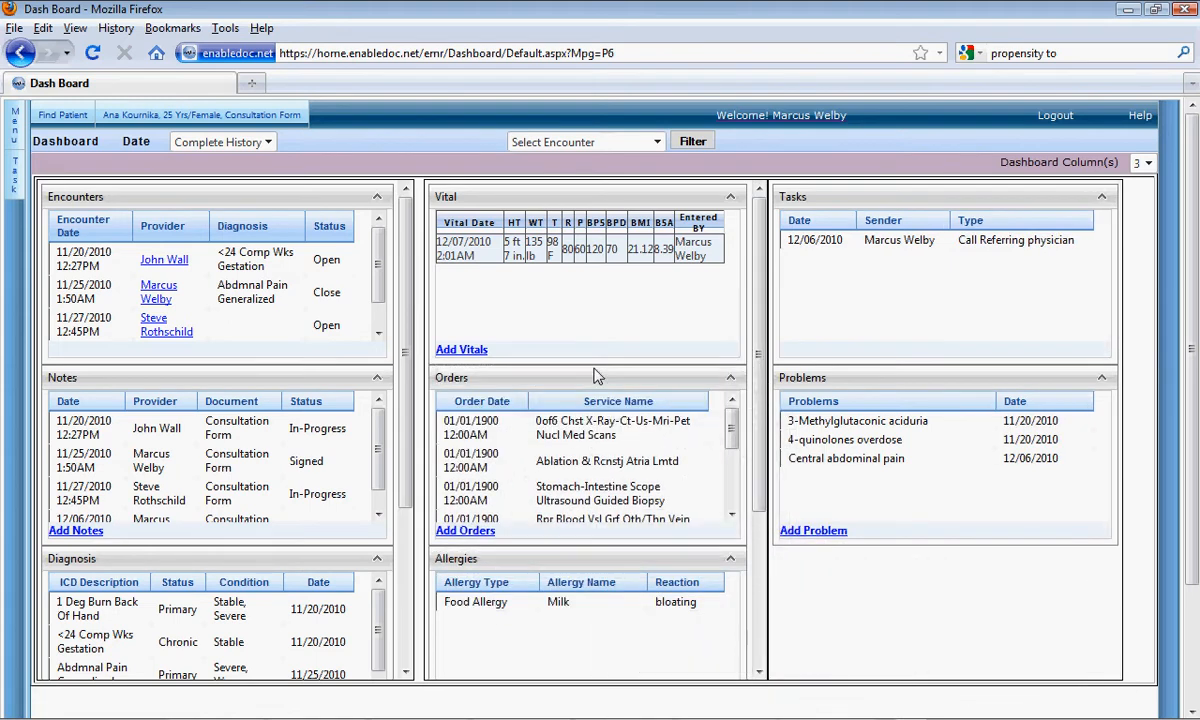
pyautogui.moveTo(15, 112)
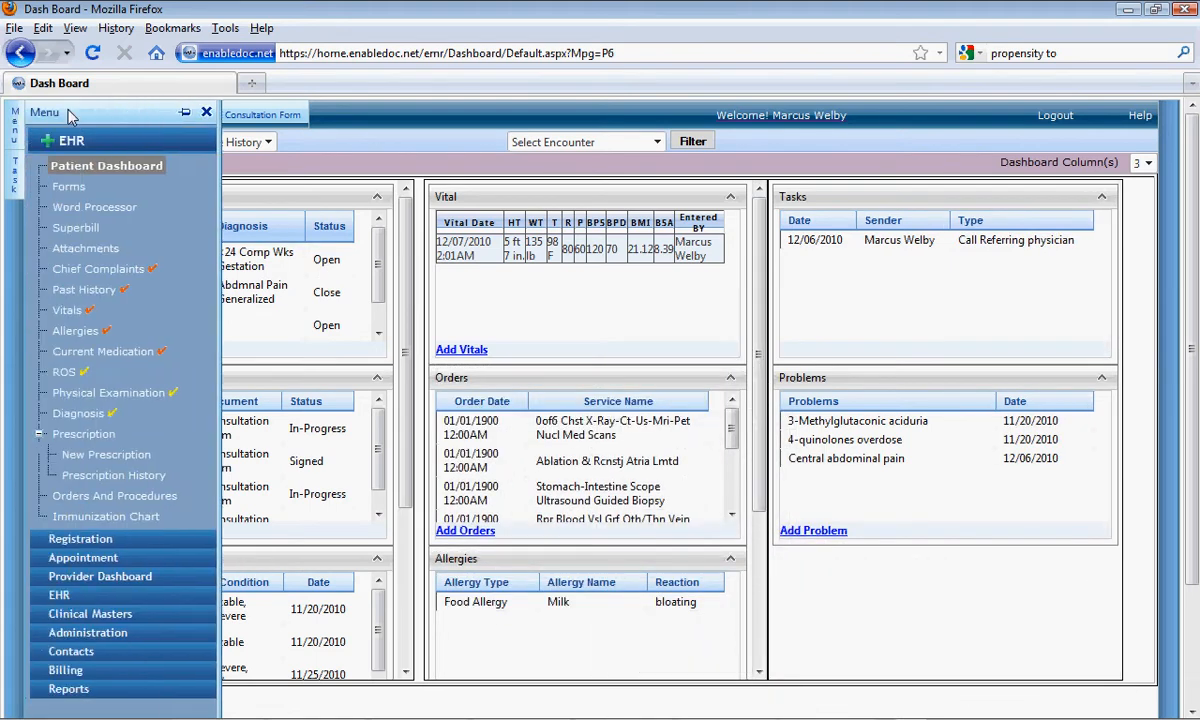
pyautogui.click(185, 114)
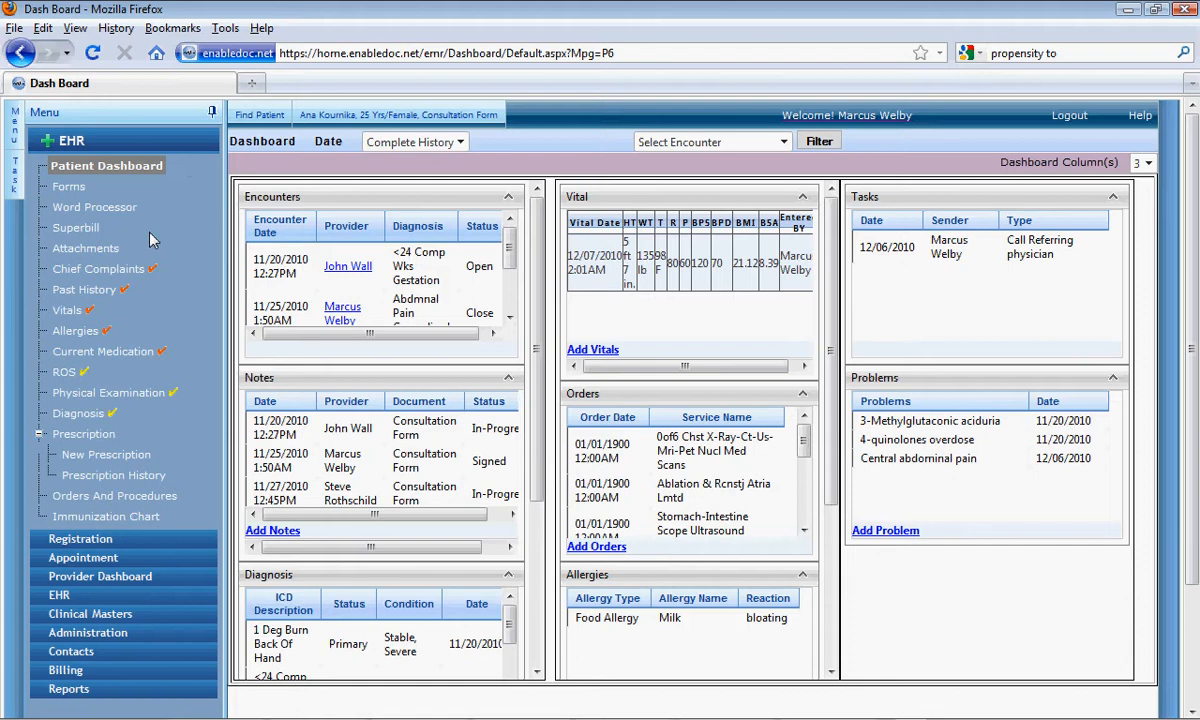
# Step: View the Central abdominal pain entry's details in Chief Complaints and the complaint narrative in the consultation form's Word Processor
pyautogui.click(110, 273)
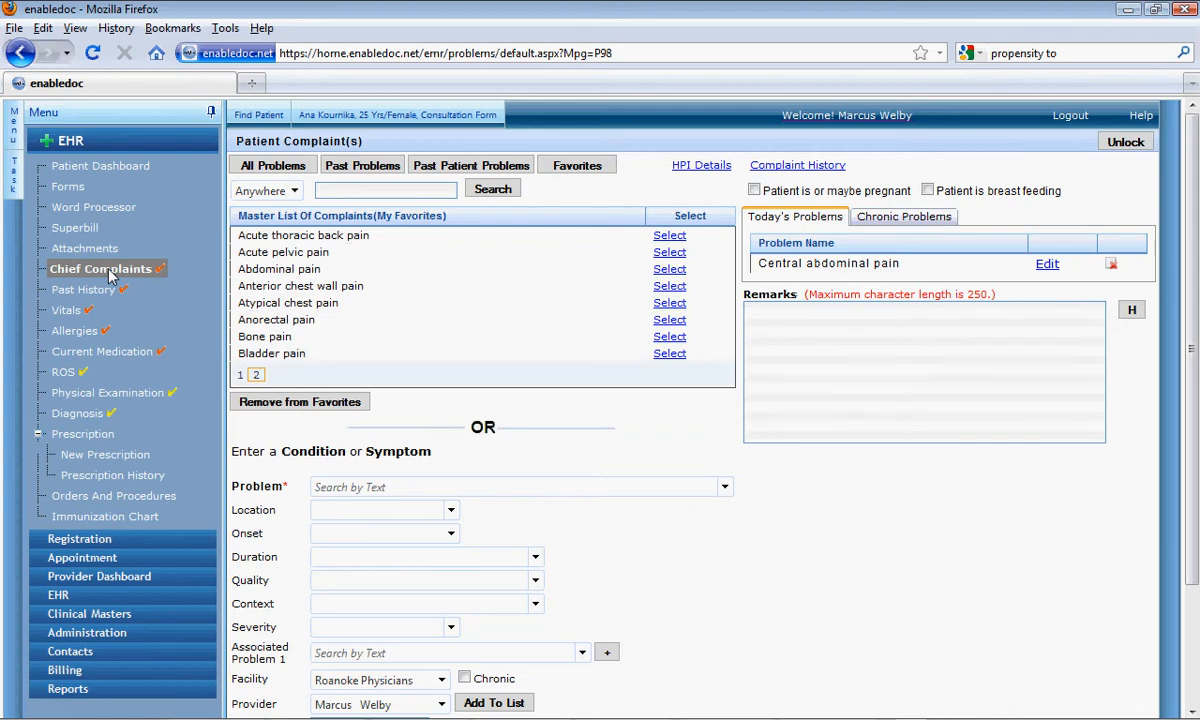
pyautogui.click(1047, 265)
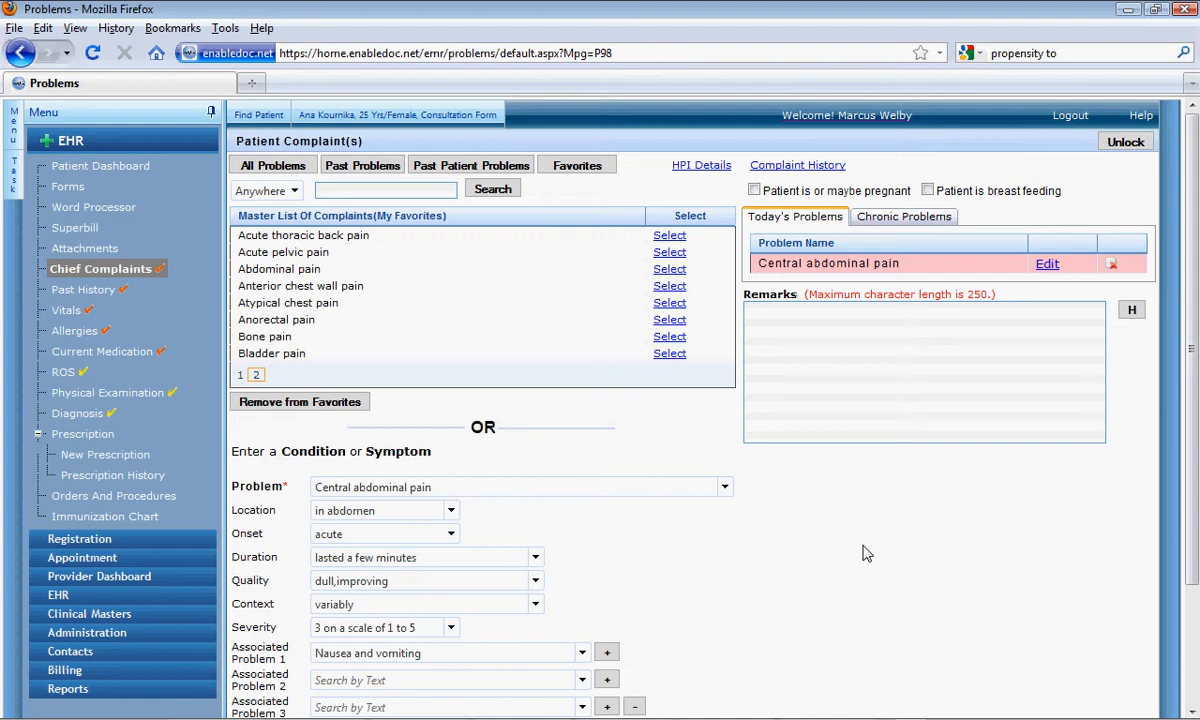
pyautogui.click(108, 213)
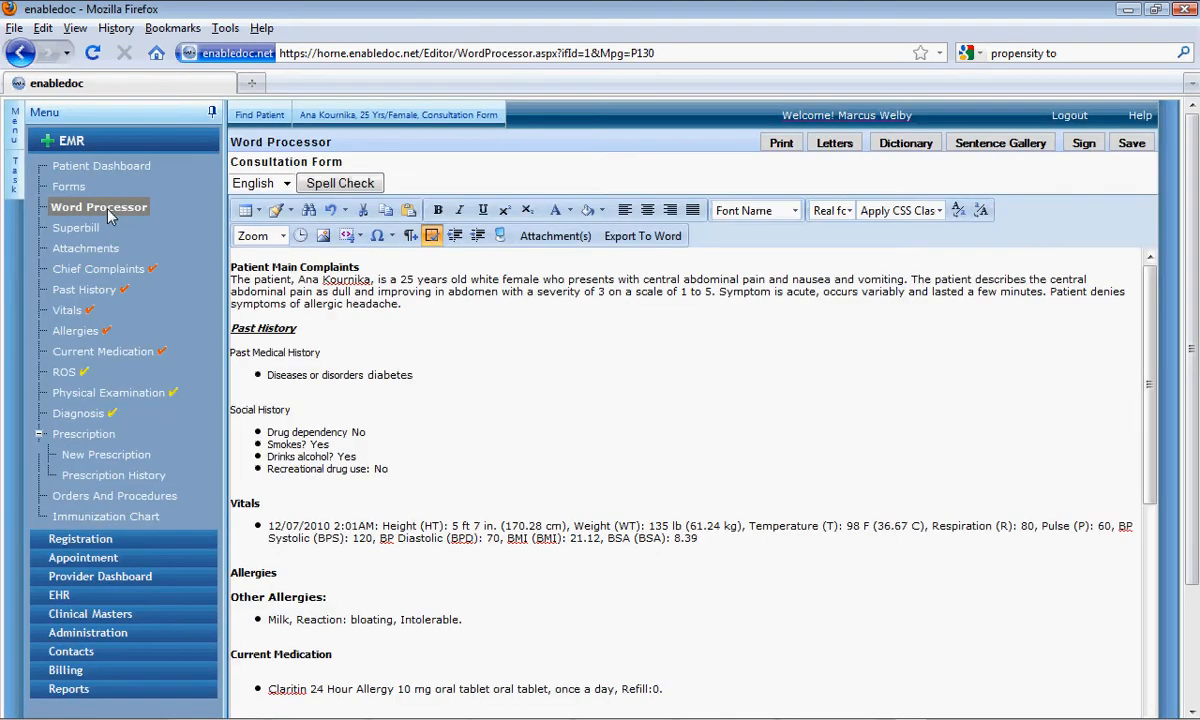
pyautogui.click(437, 318)
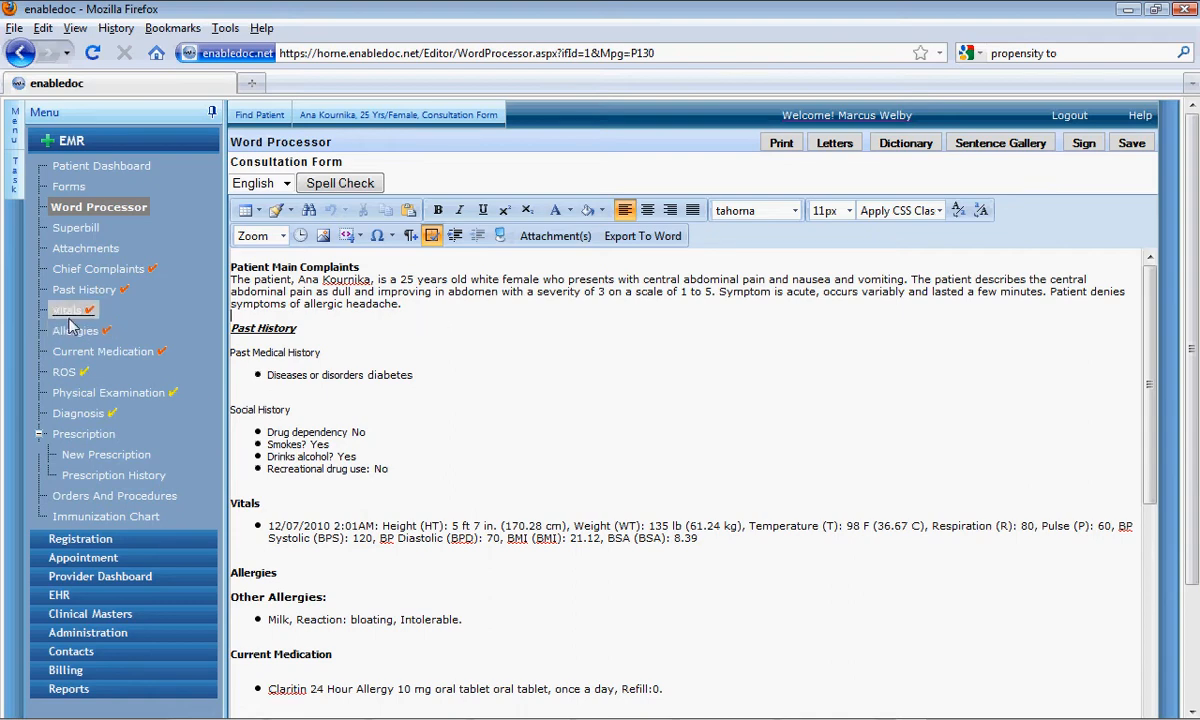
# Step: Record Sinus Pain as Yes and Loss of Hearing as No in the ROS Ears, Nose, Mouth, and Throat template, saving and locking it
pyautogui.click(61, 378)
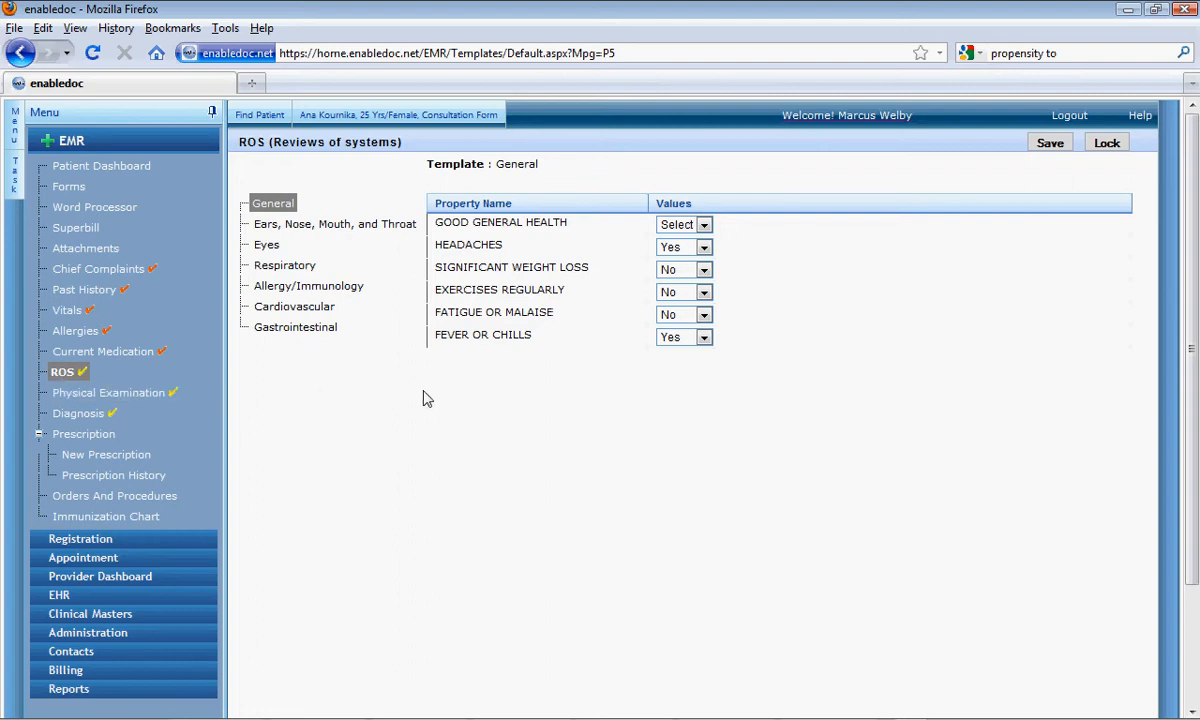
pyautogui.click(284, 229)
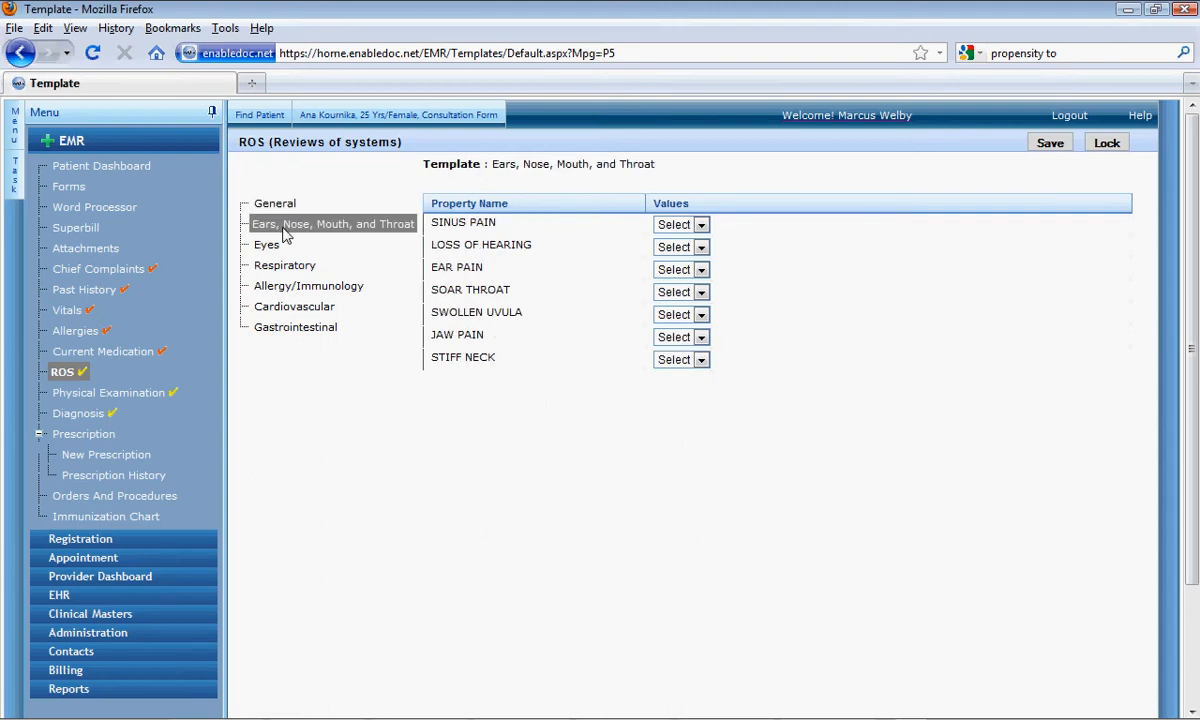
pyautogui.click(701, 228)
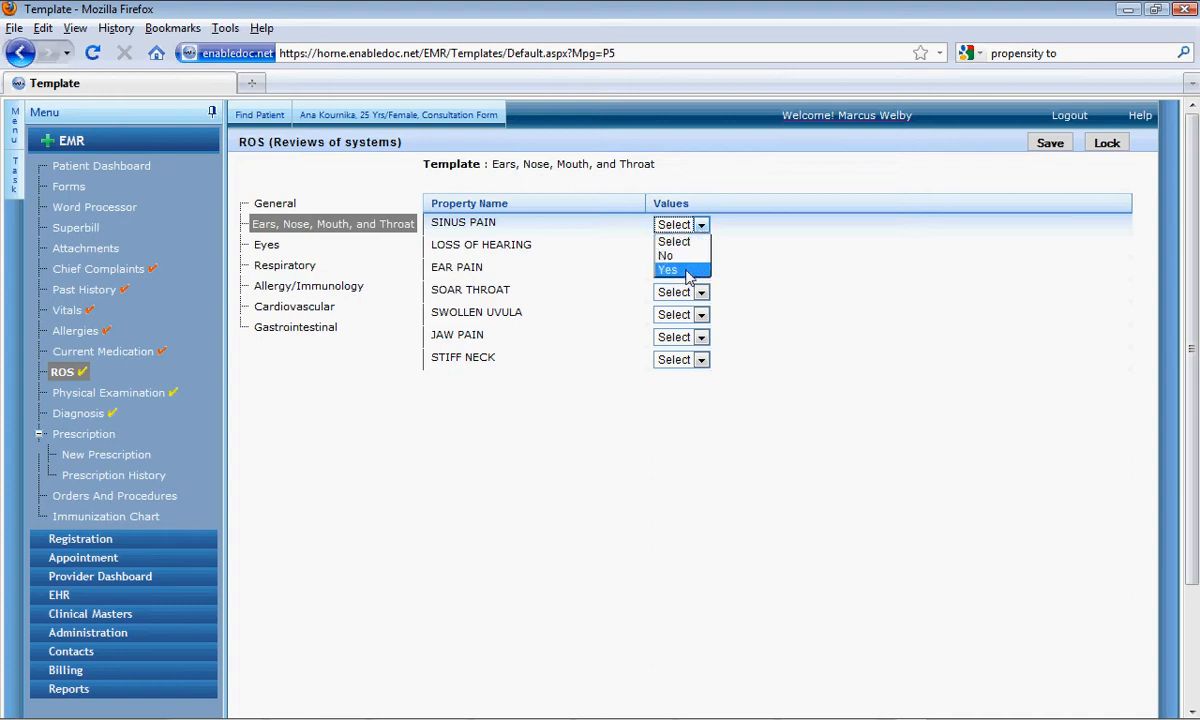
pyautogui.click(688, 269)
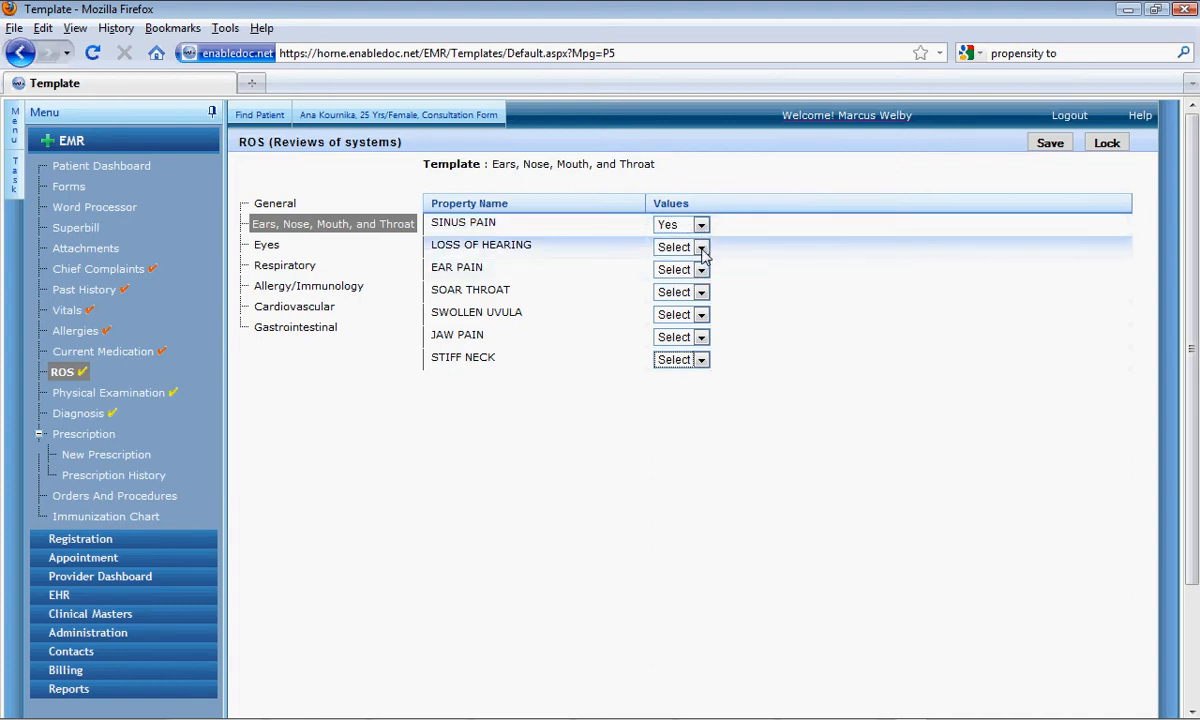
pyautogui.click(688, 248)
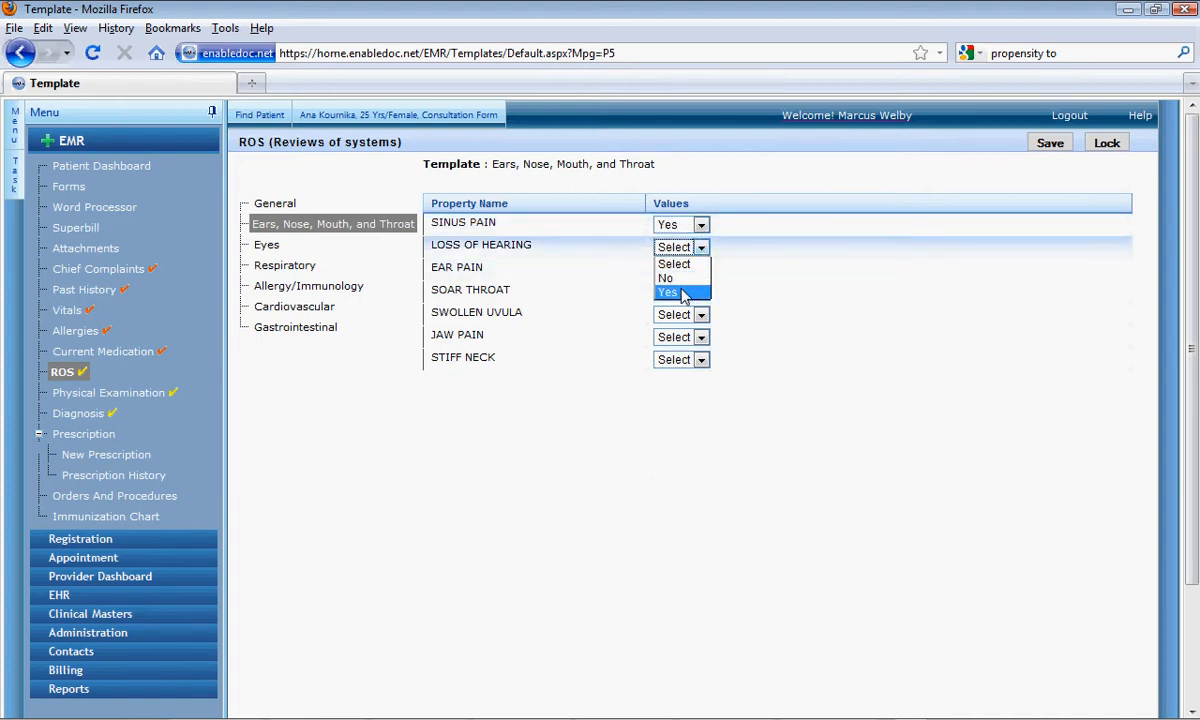
pyautogui.press('Up')
pyautogui.press('Return')
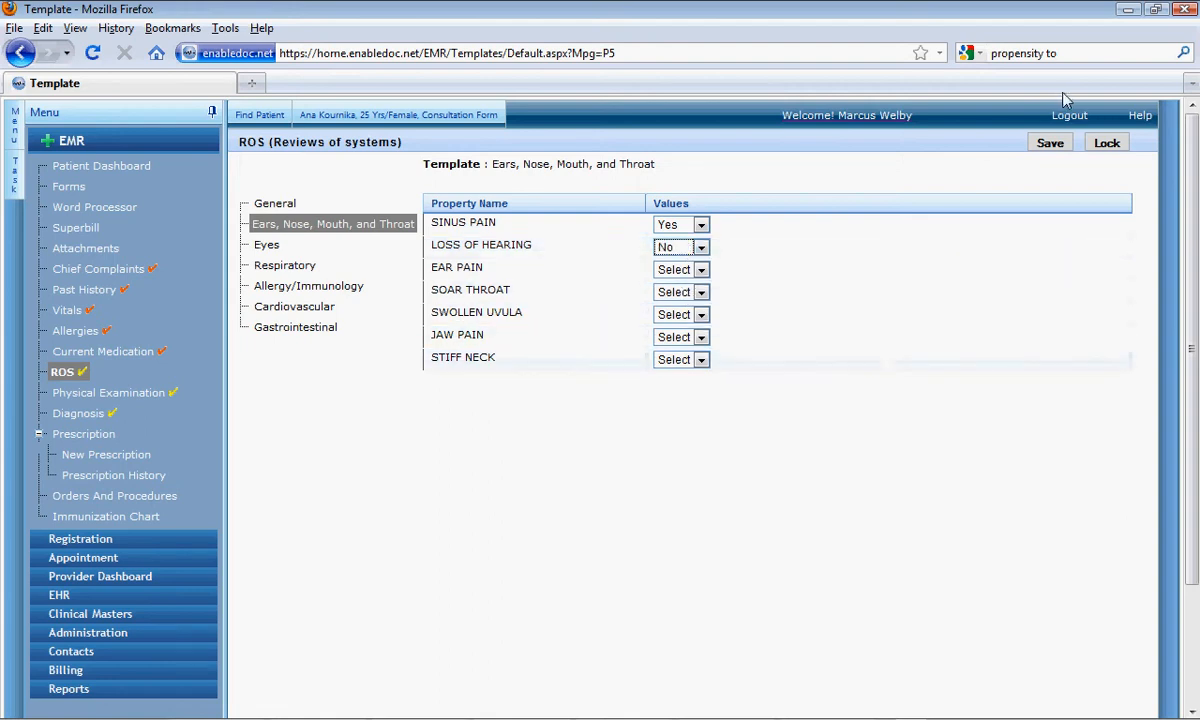
pyautogui.click(1047, 146)
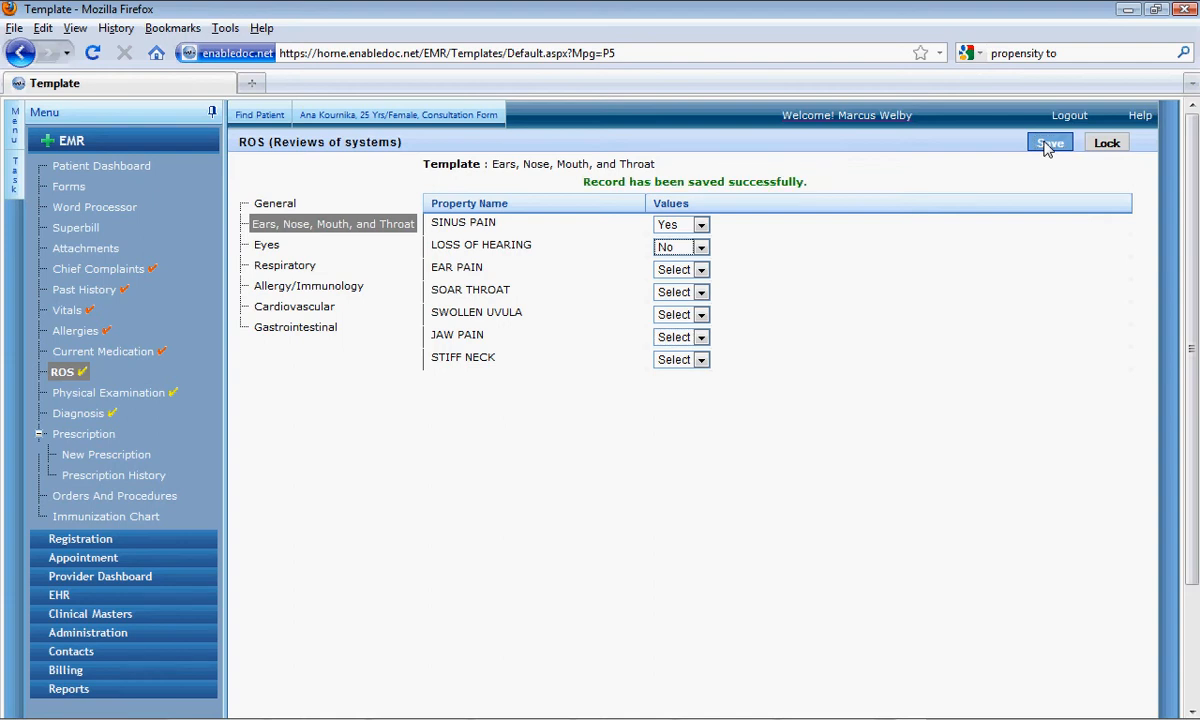
pyautogui.click(1106, 144)
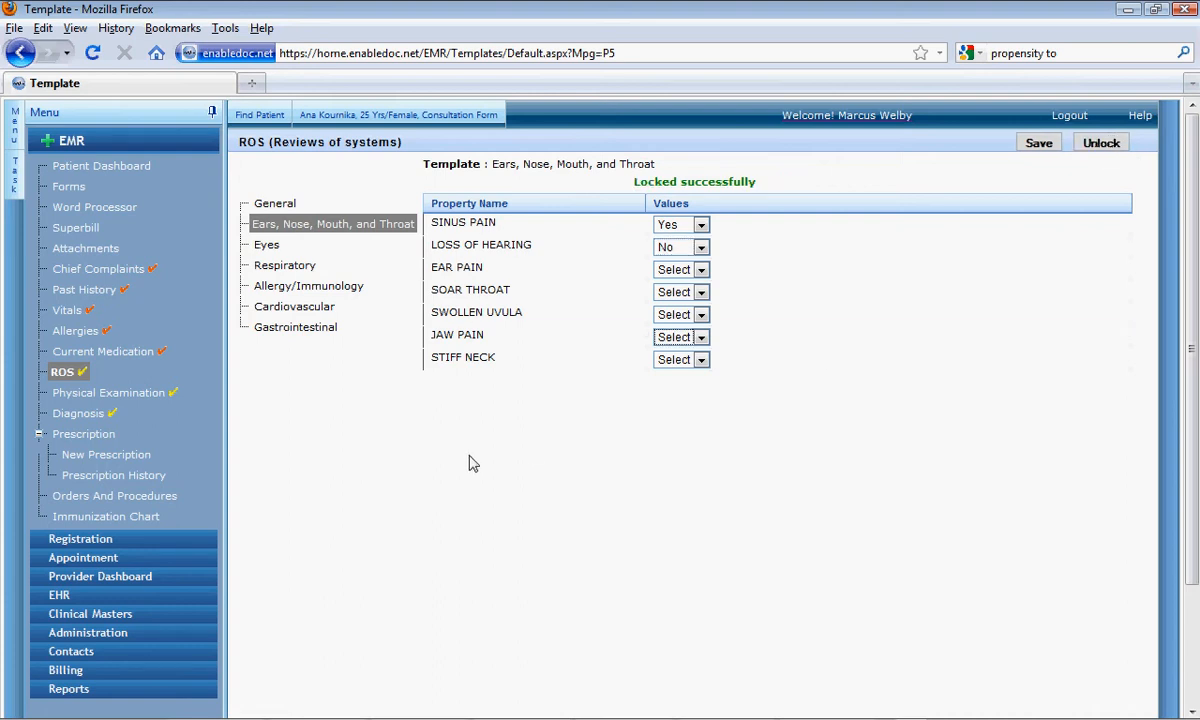
# Step: View the Physical Examination templates for Head and Face and Eyes, and open the patient's Diagnosis page
pyautogui.click(128, 396)
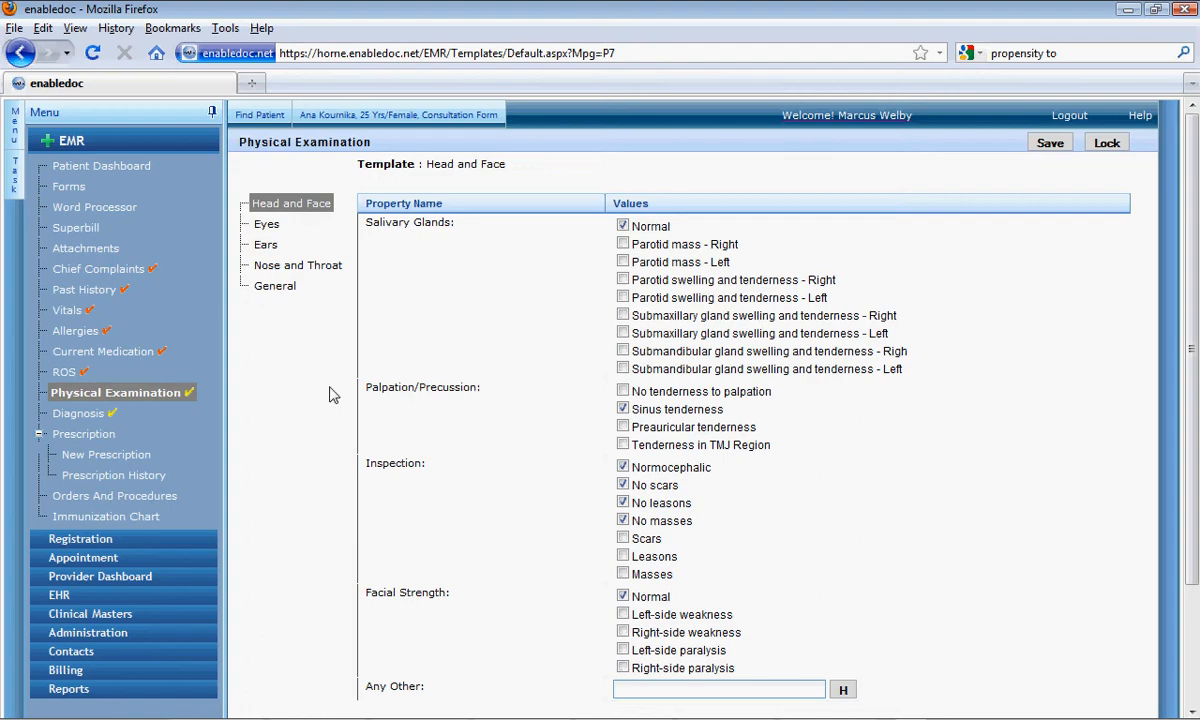
pyautogui.click(266, 226)
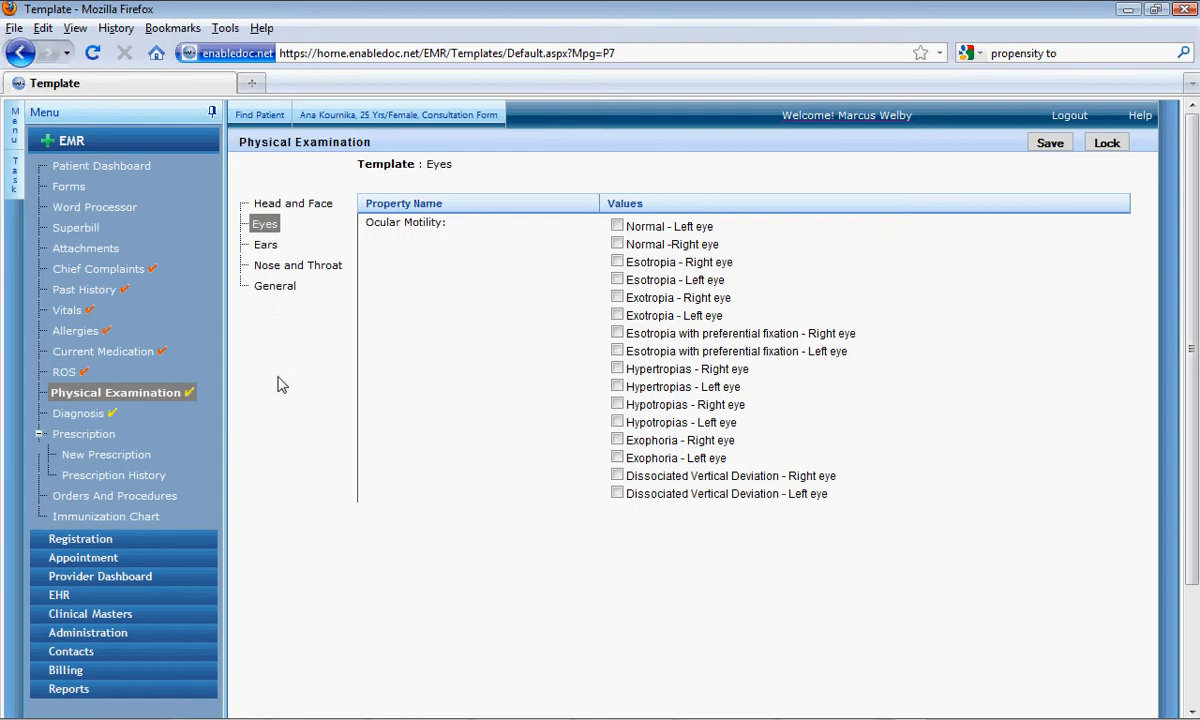
pyautogui.click(80, 416)
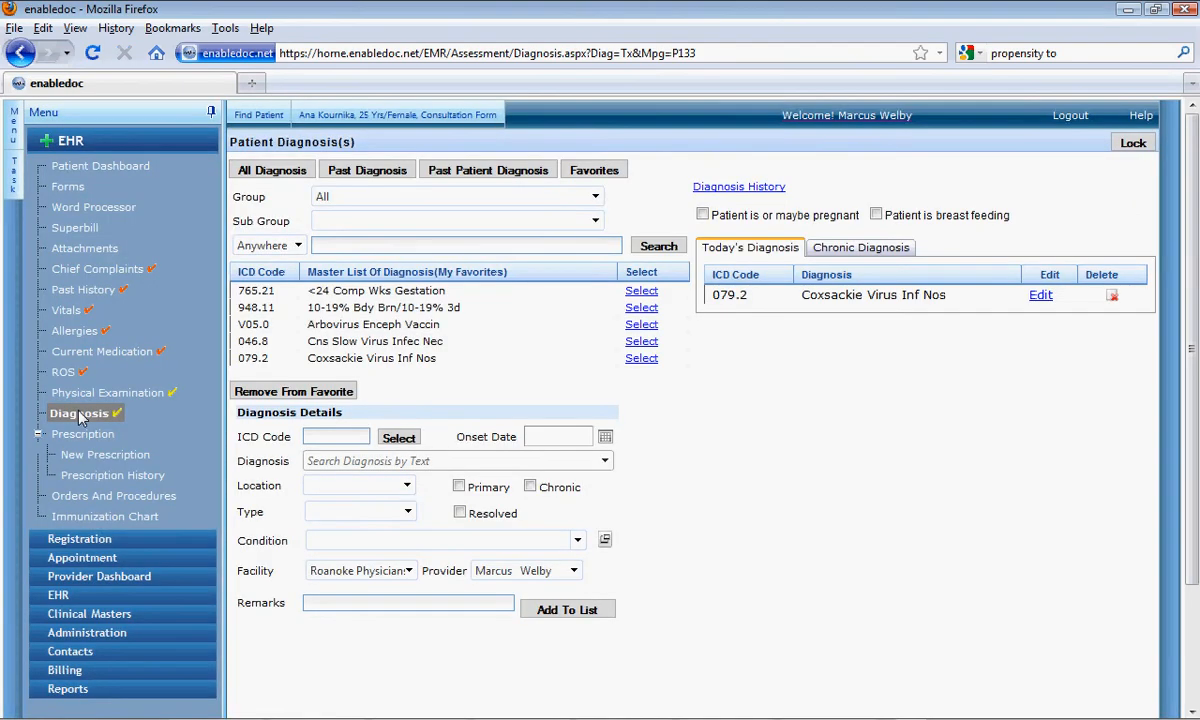
# Step: View the diagnosis group choices and the past, past patient, favorite and all-diagnosis lists on the Diagnosis page
pyautogui.click(398, 202)
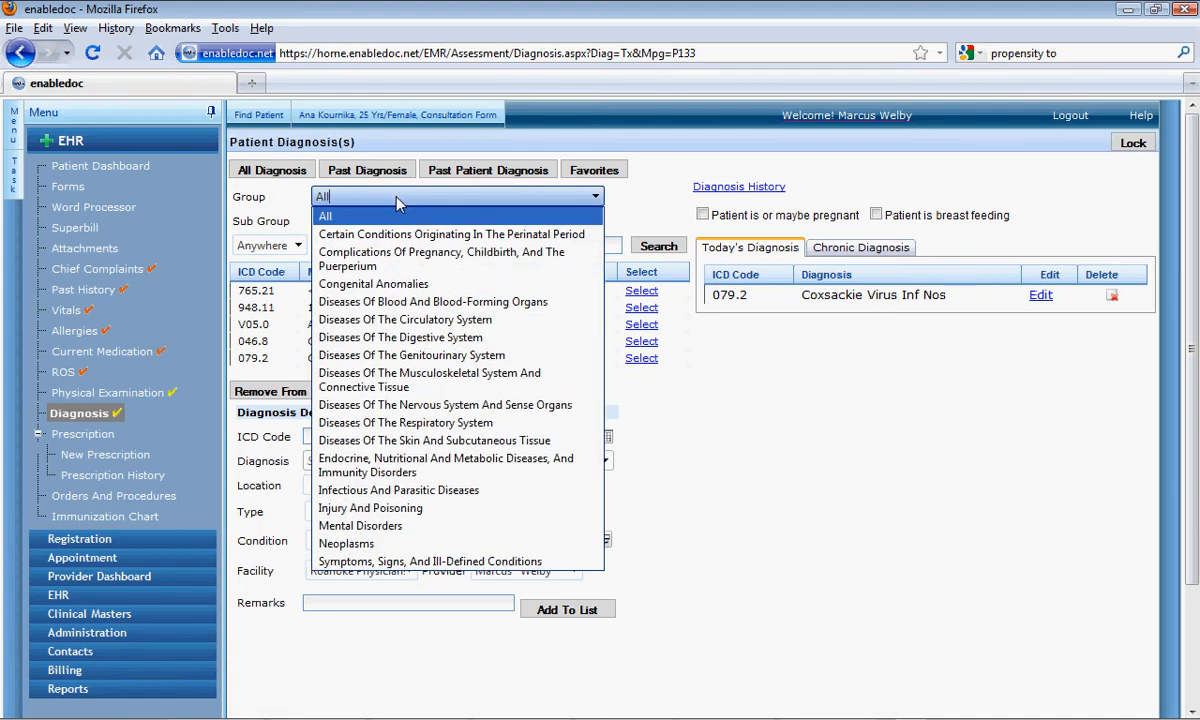
pyautogui.click(632, 208)
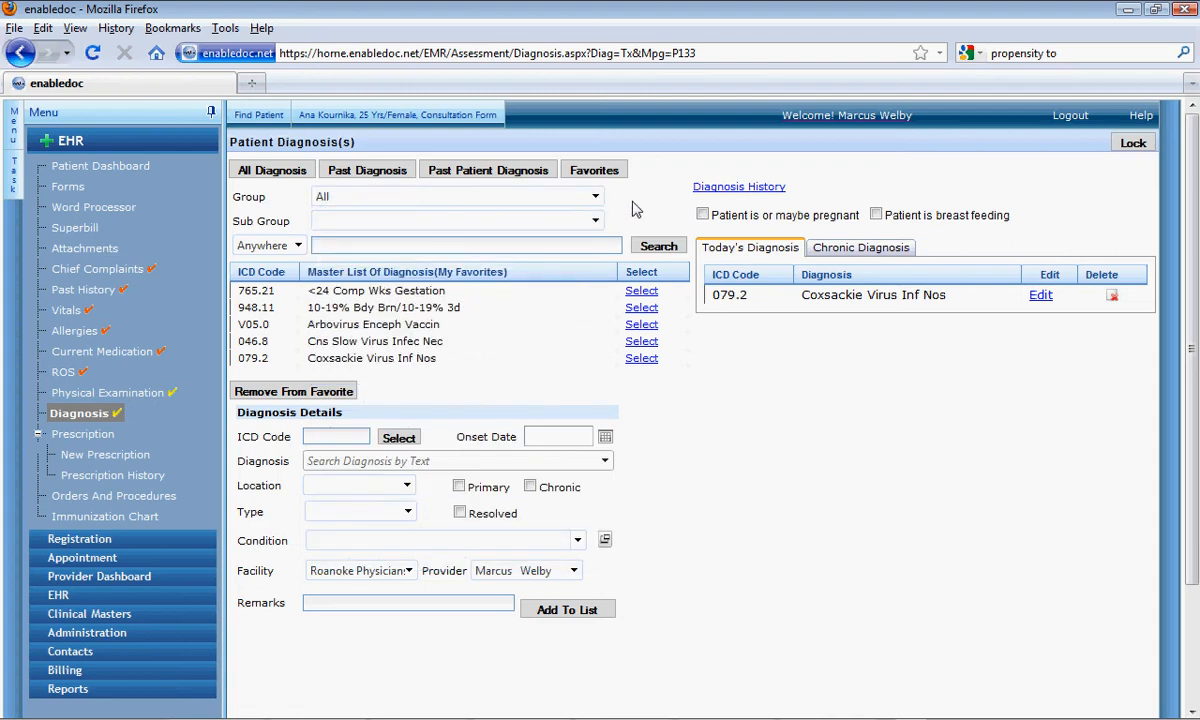
pyautogui.click(348, 174)
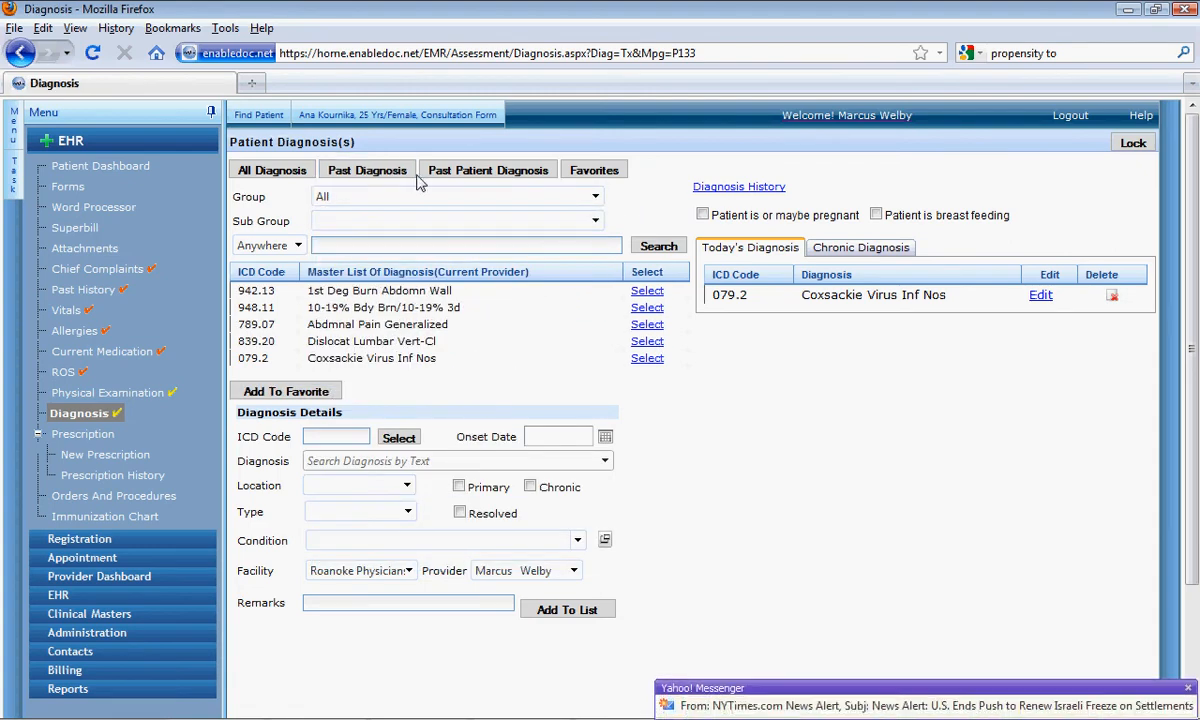
pyautogui.click(470, 174)
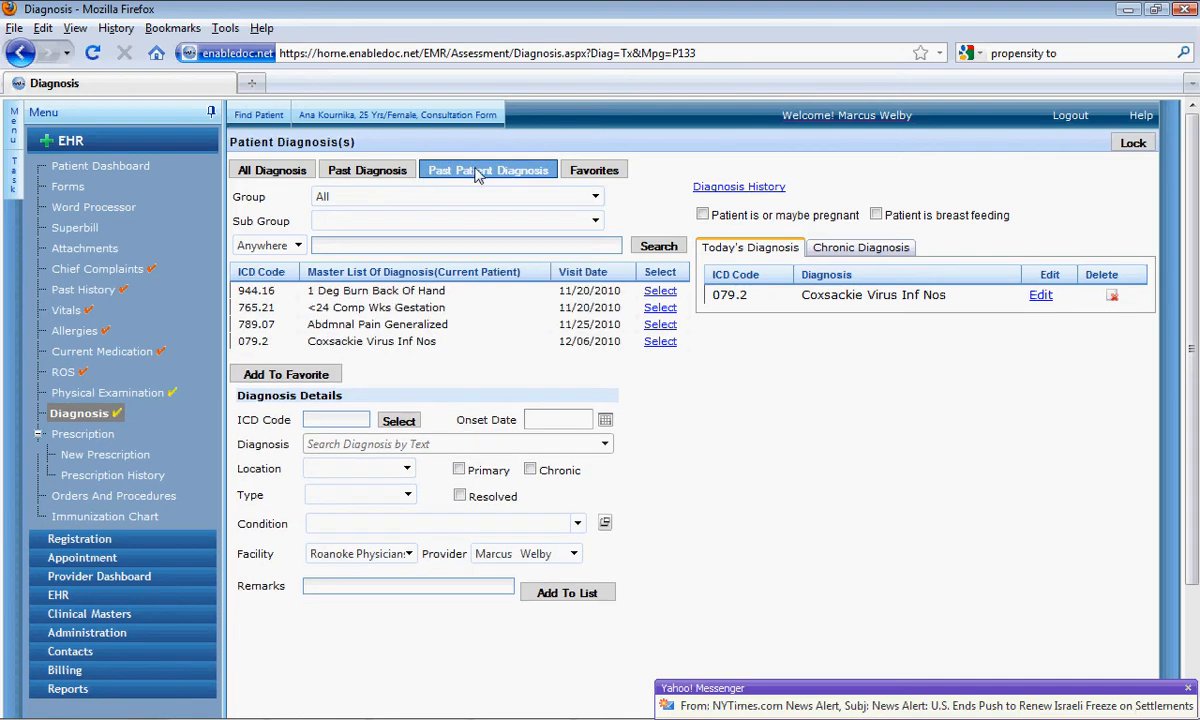
pyautogui.click(586, 174)
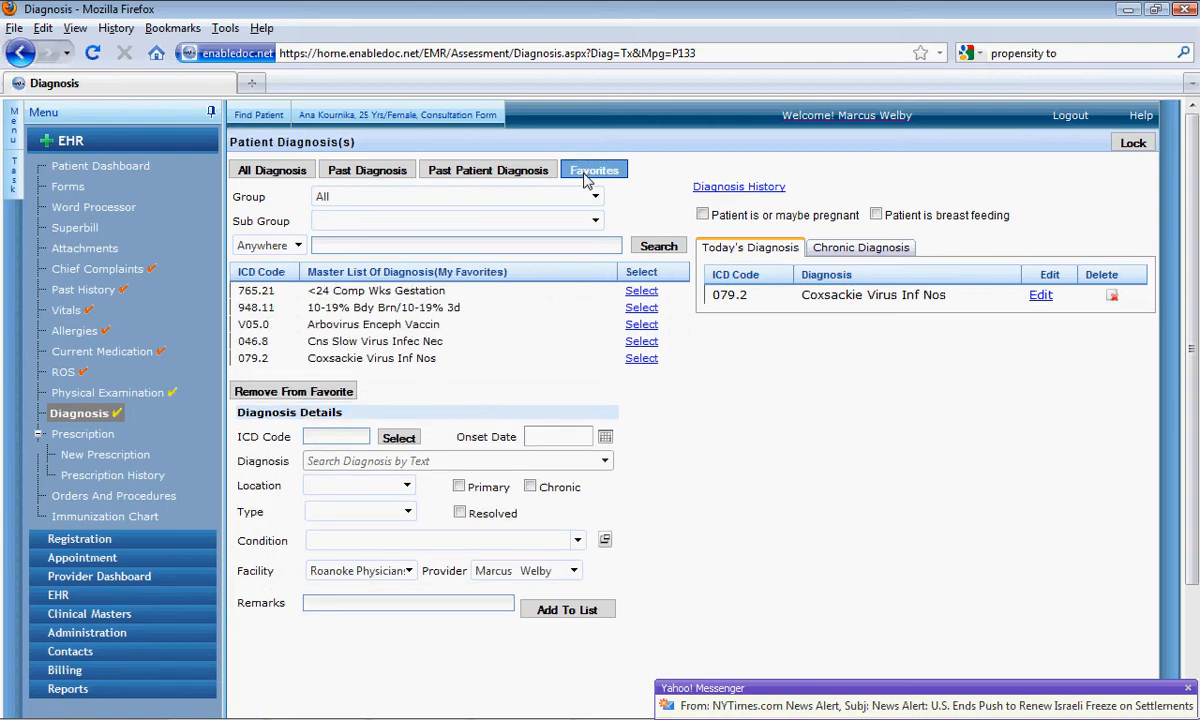
pyautogui.click(272, 170)
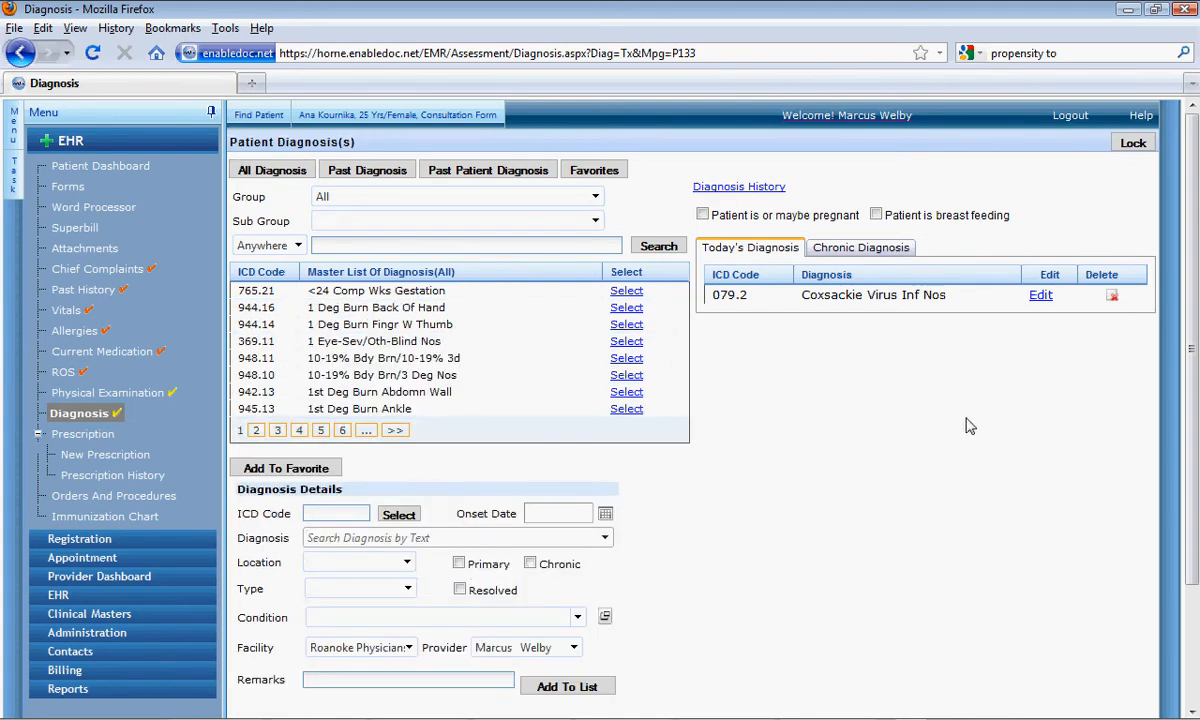
# Step: Open today's Coxsackie Virus diagnosis for editing, view its condition choices and resave it, and view the patient's diagnosis history
pyautogui.click(1040, 296)
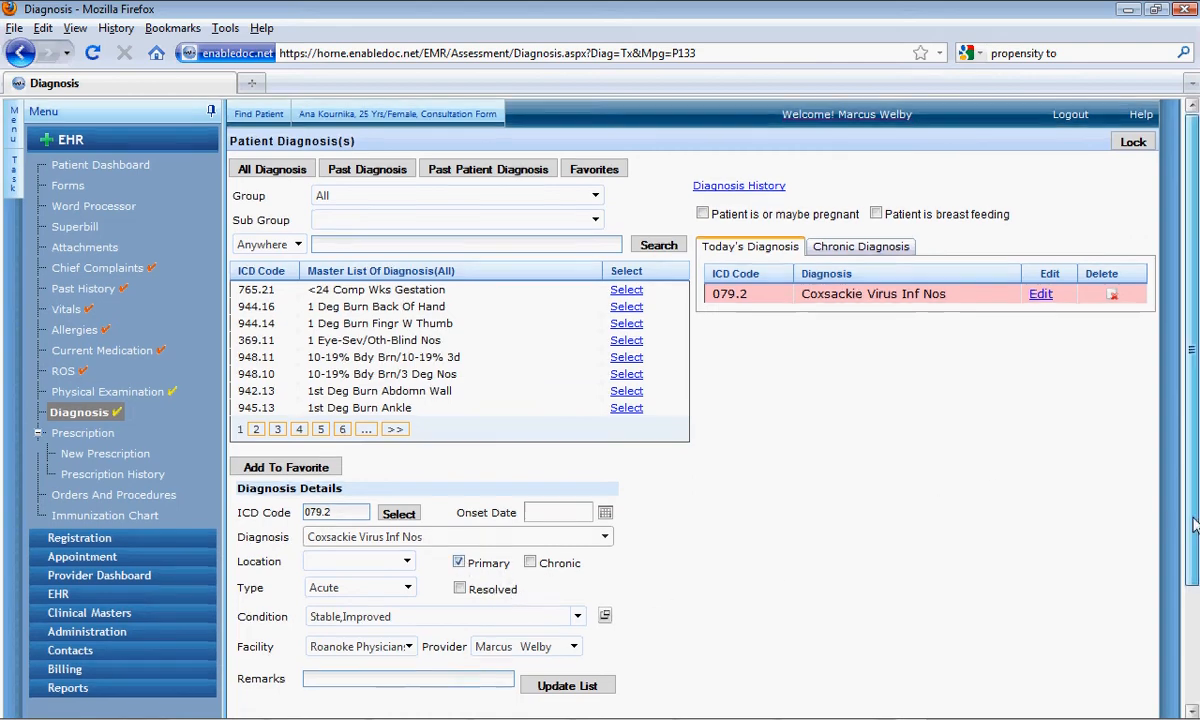
pyautogui.scroll(-2, 1186, 522)
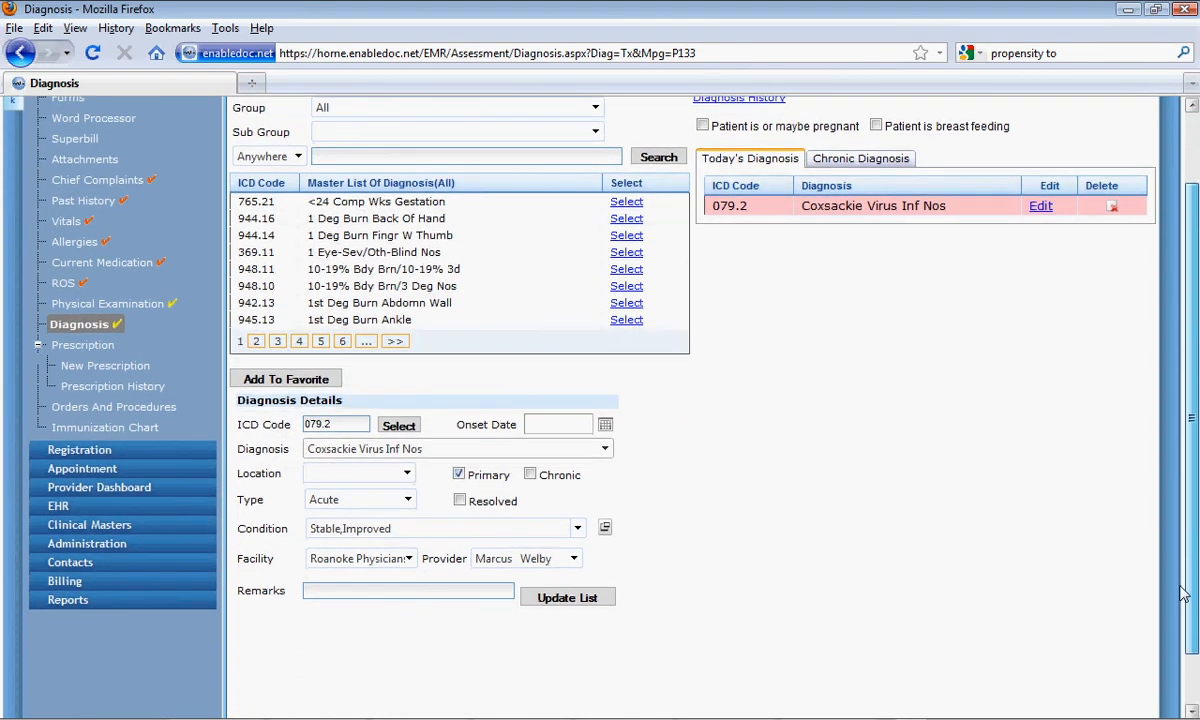
pyautogui.click(577, 528)
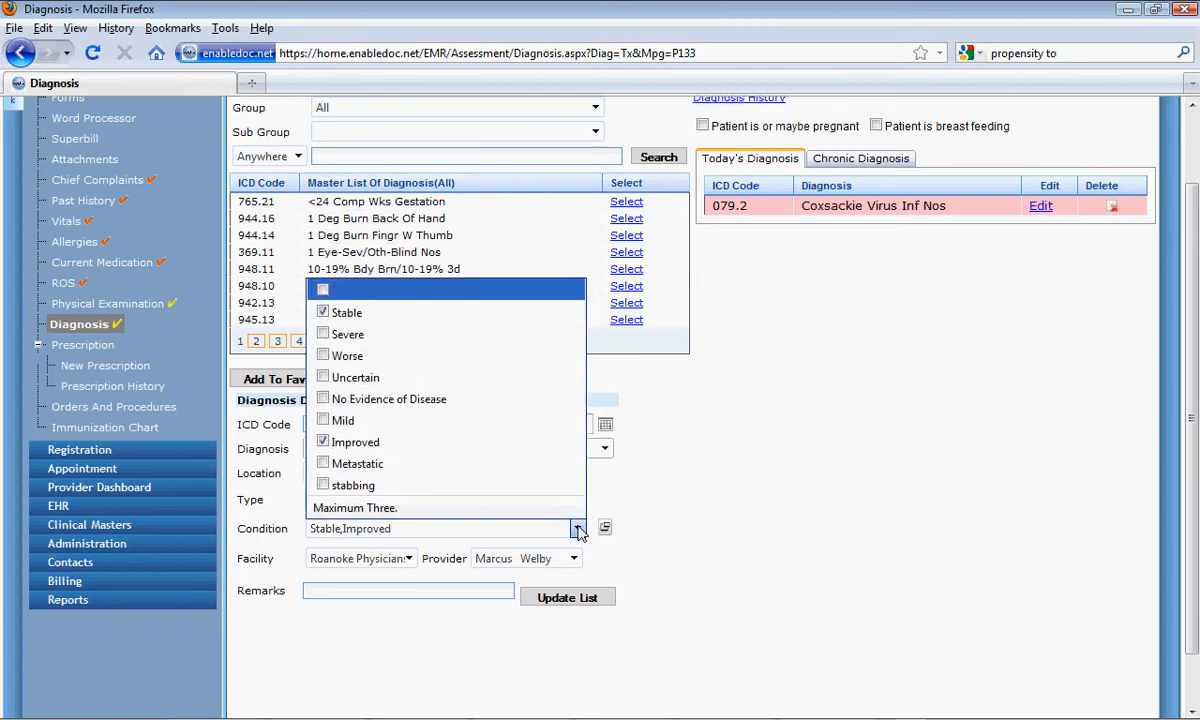
pyautogui.click(577, 528)
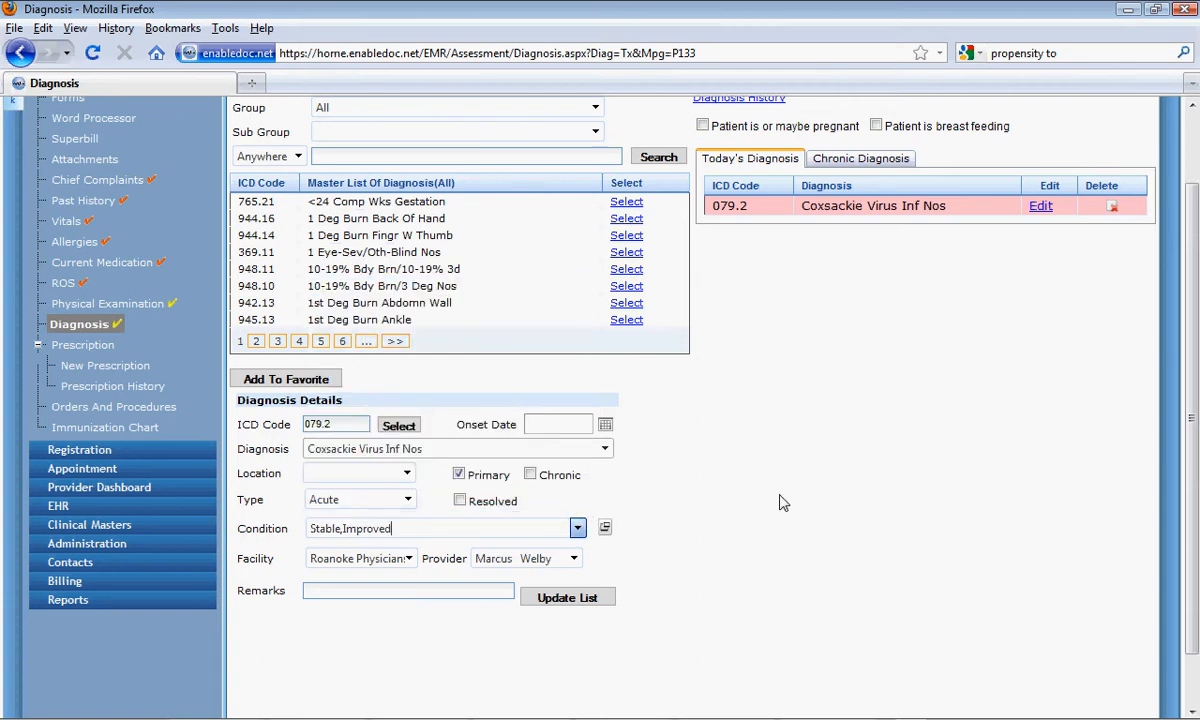
pyautogui.click(567, 597)
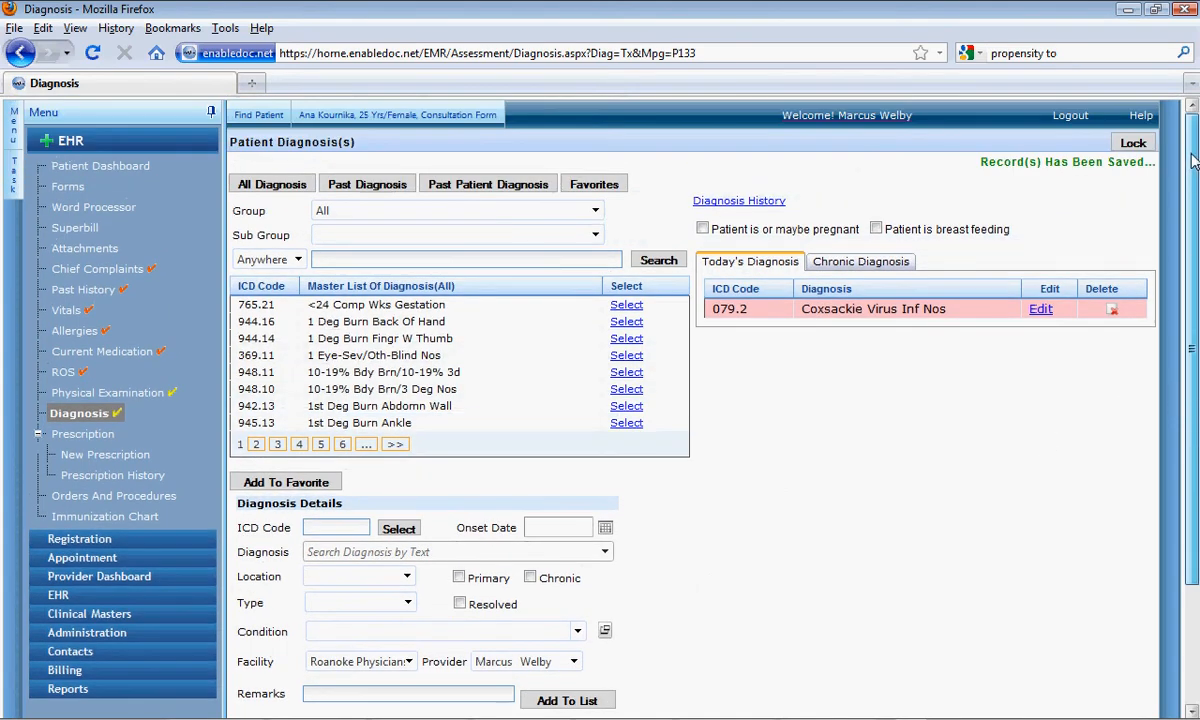
pyautogui.click(727, 204)
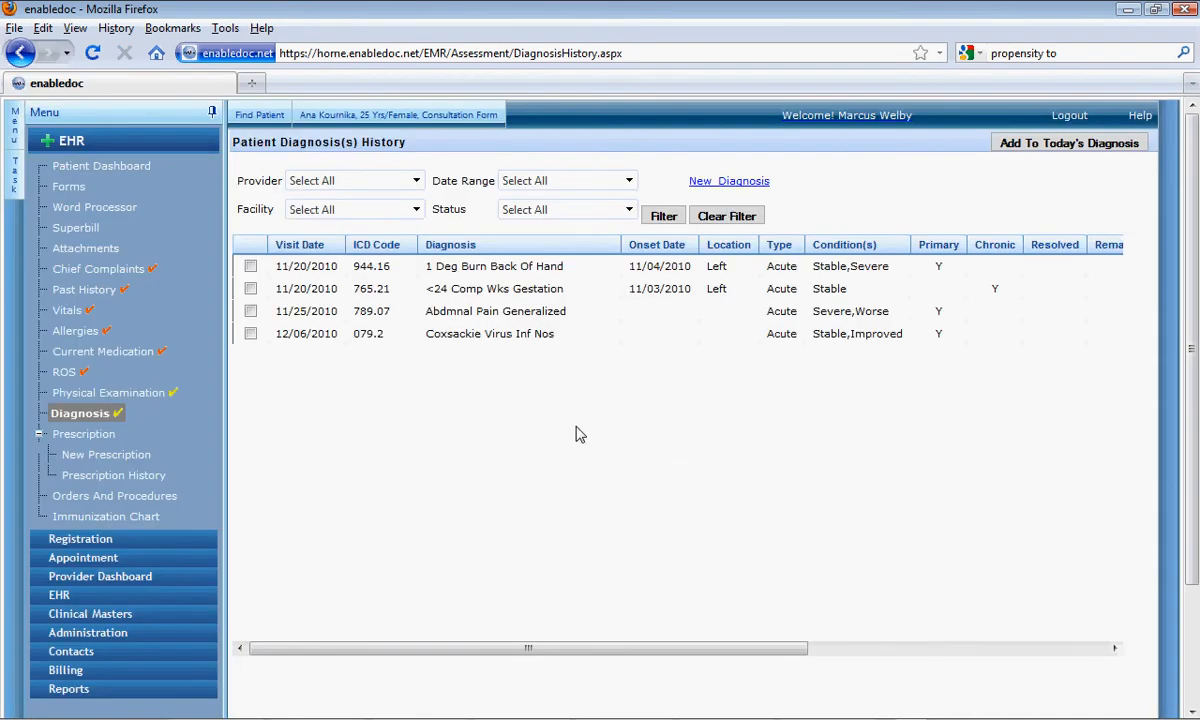
# Step: Open a new prescription with all medications listed, and view the diagnosis/condition choices and the CSA definitions
pyautogui.click(97, 456)
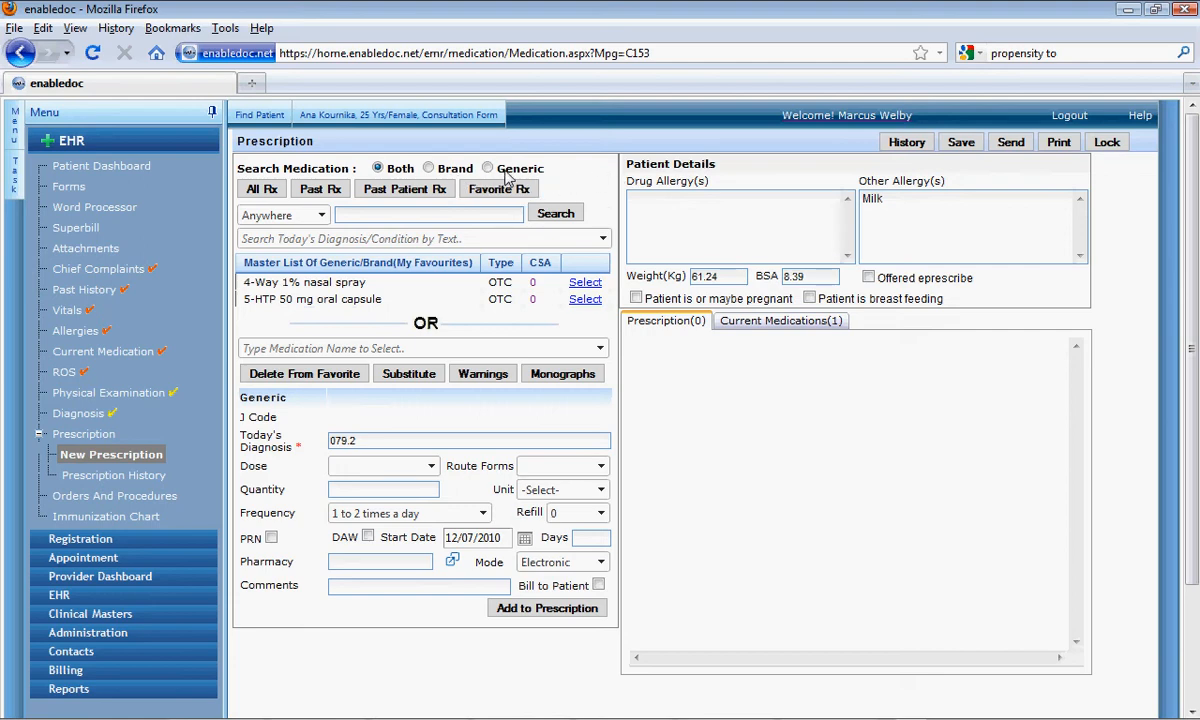
pyautogui.click(262, 189)
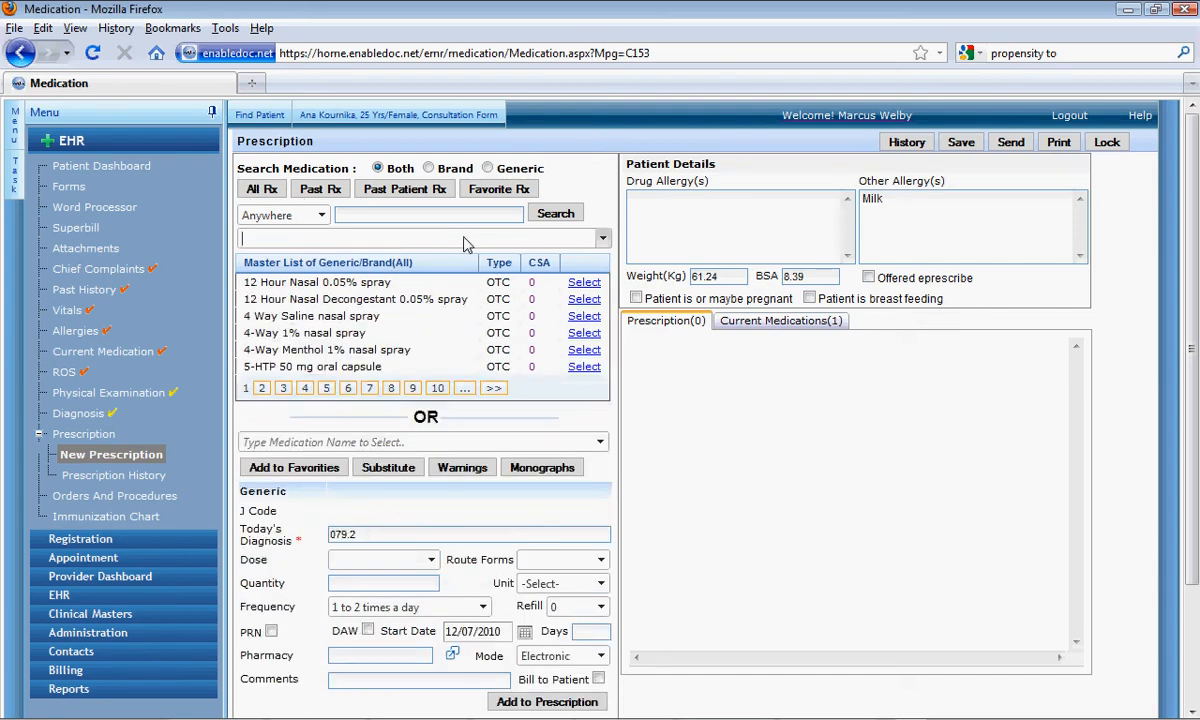
pyautogui.click(463, 240)
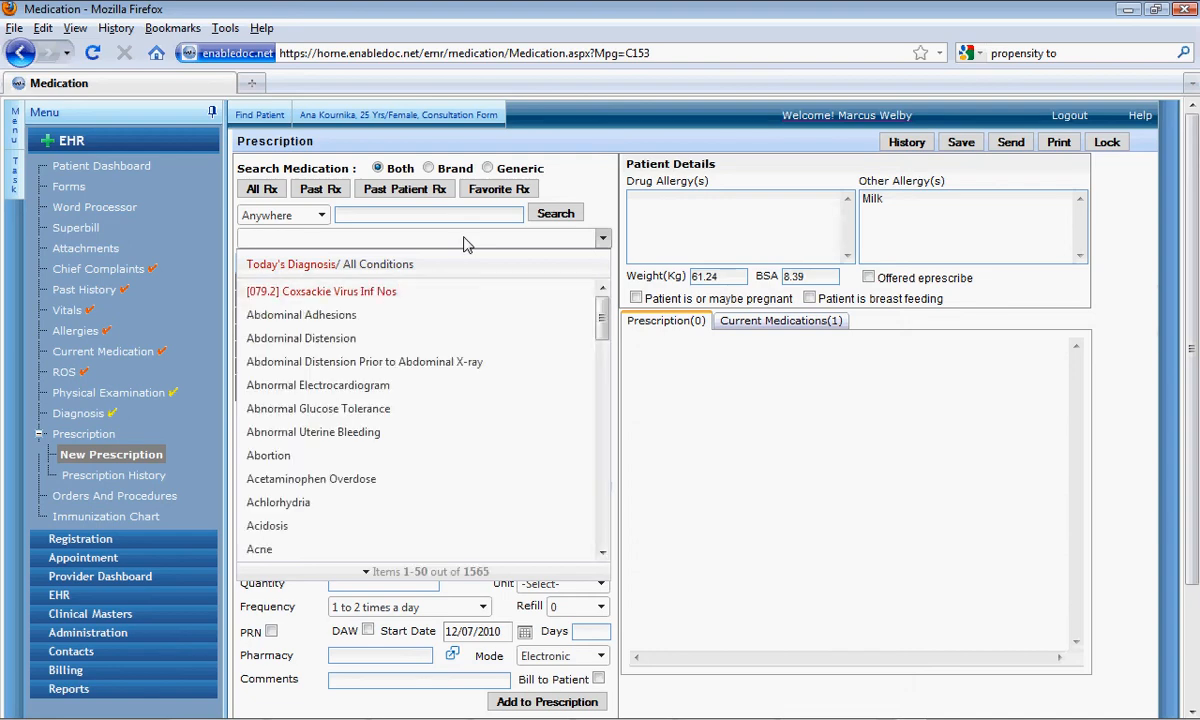
pyautogui.click(588, 176)
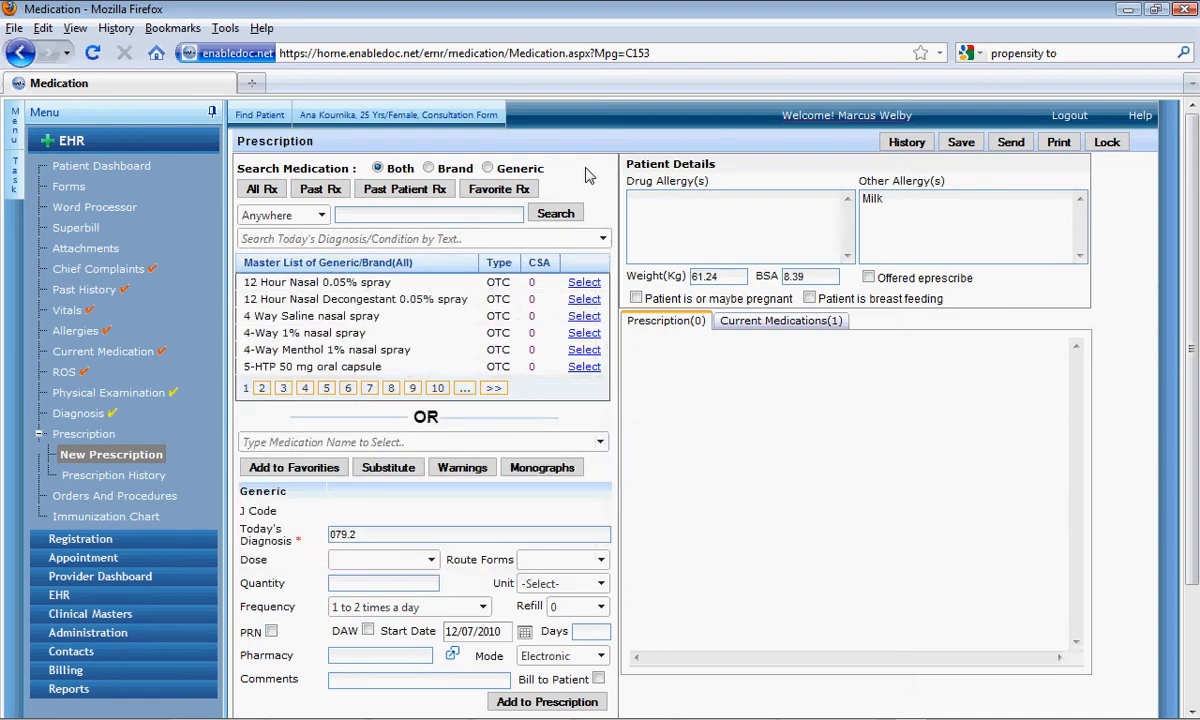
pyautogui.click(531, 283)
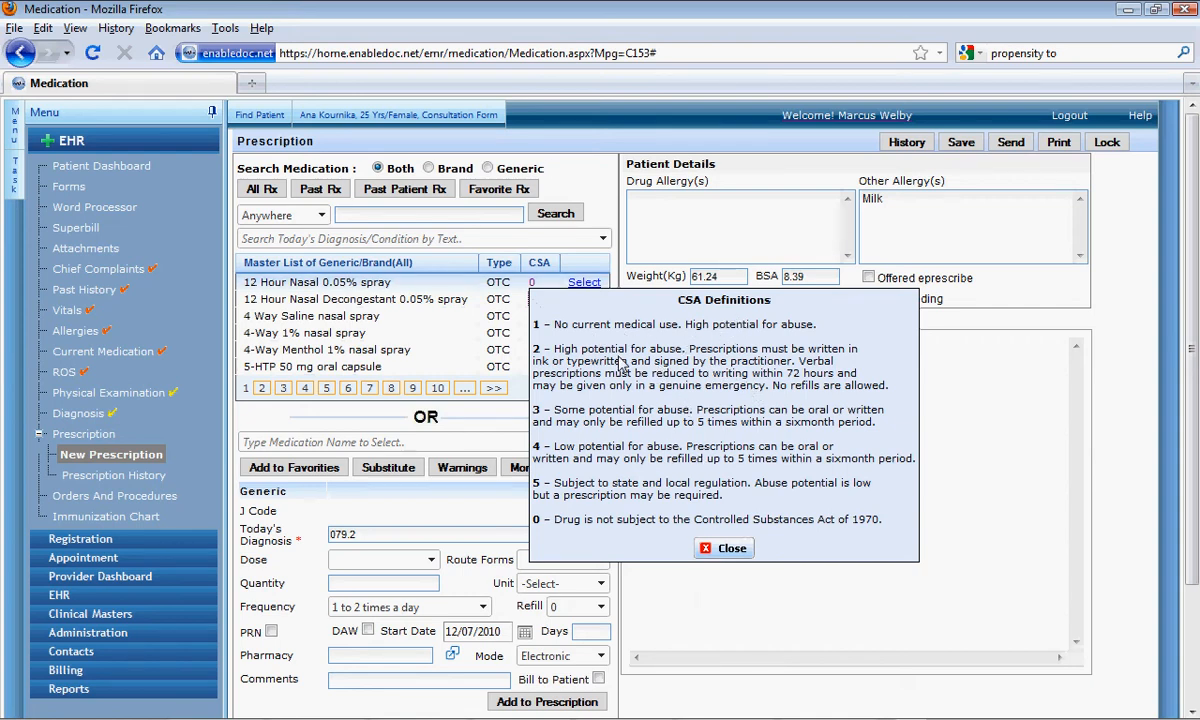
pyautogui.click(731, 549)
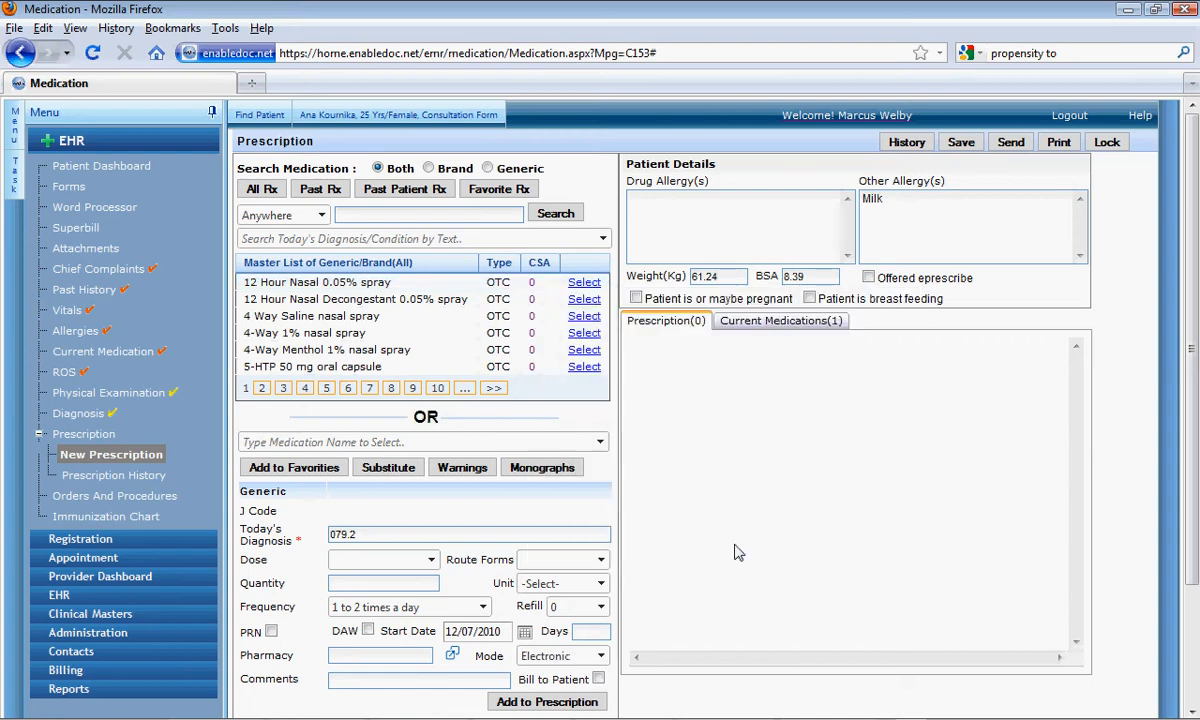
# Step: Search the medication names for "oxico" and select Roxicodone 15 mg oral tablet for the prescription
pyautogui.click(490, 448)
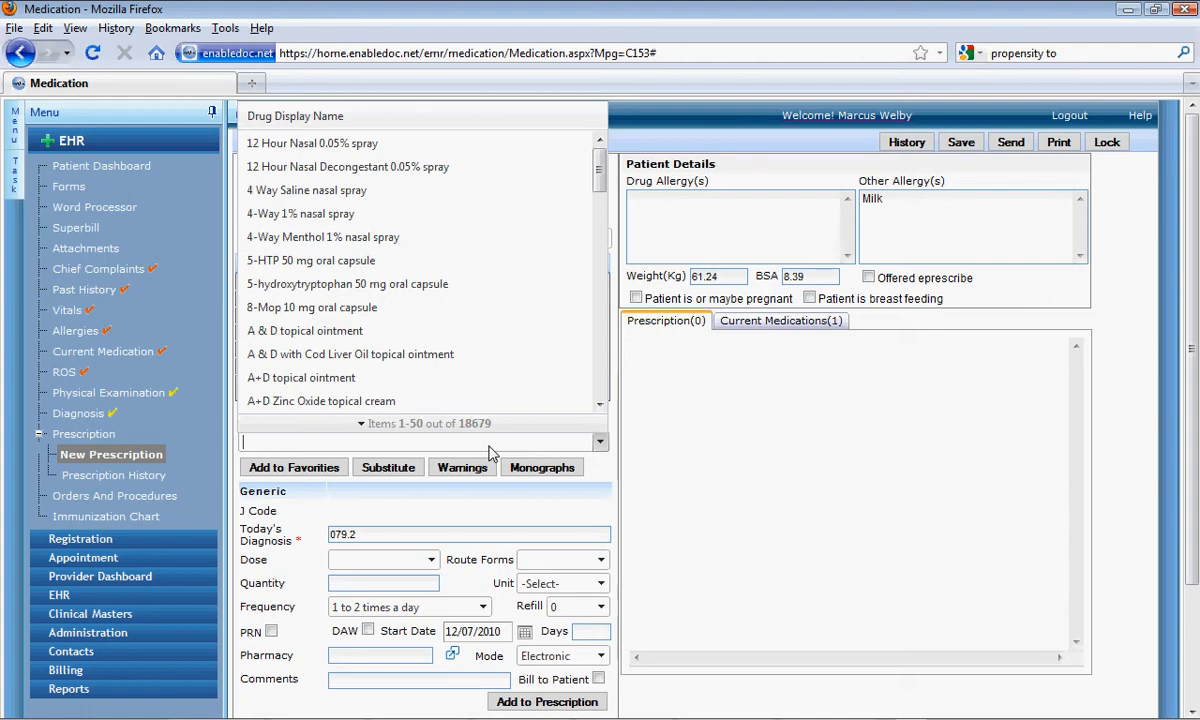
pyautogui.write('oxi')
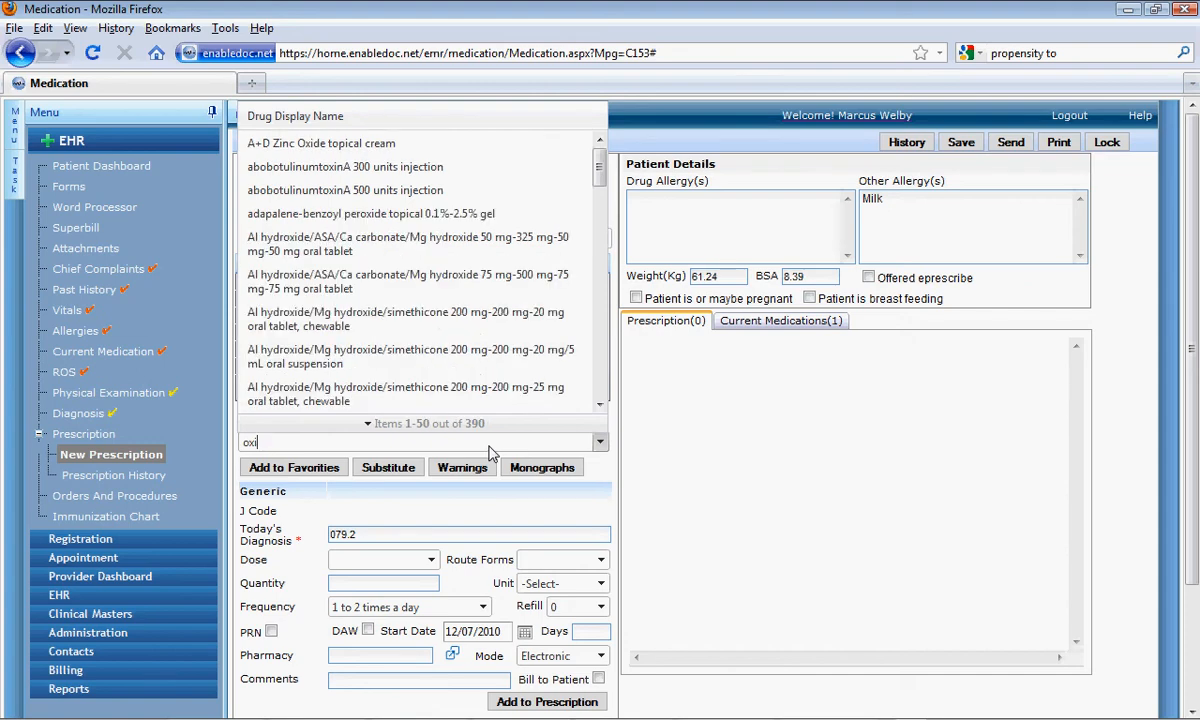
pyautogui.write('c')
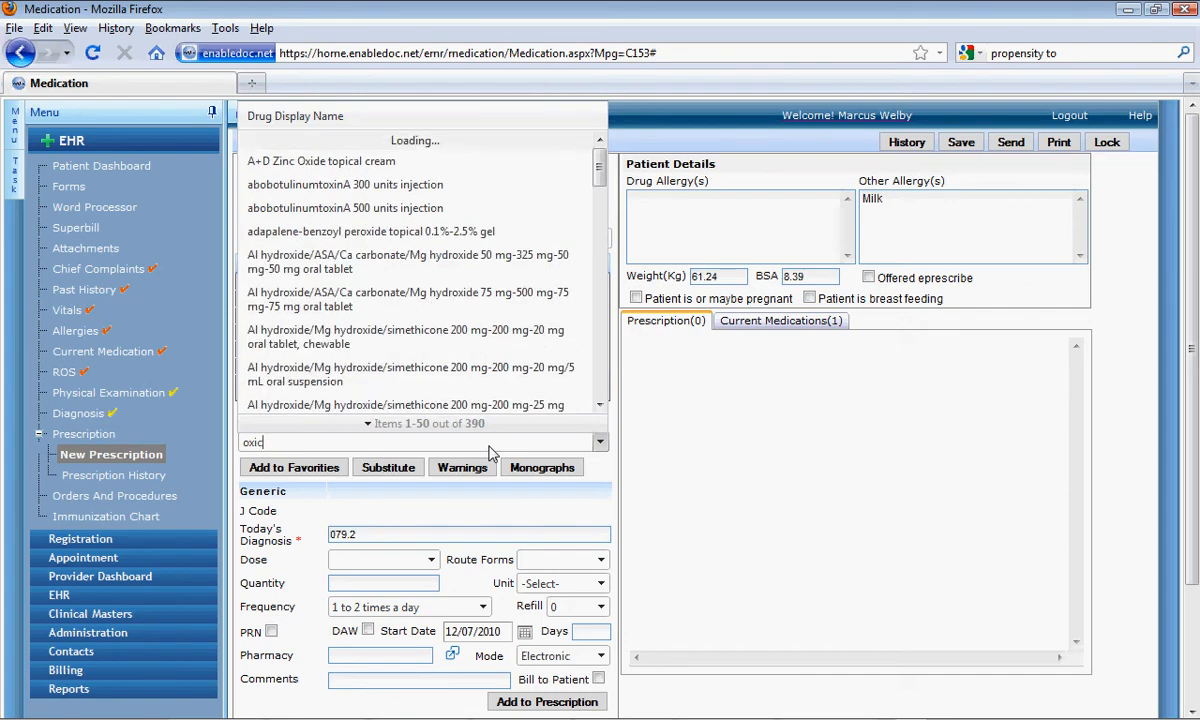
pyautogui.write('o')
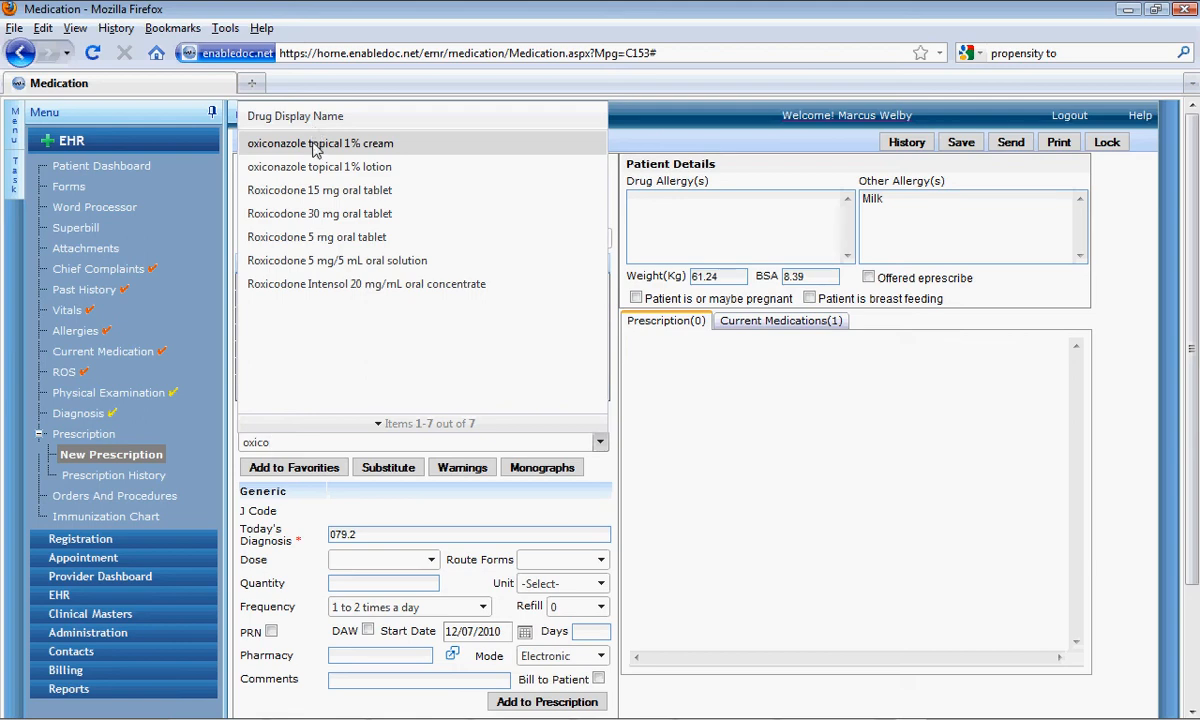
pyautogui.click(305, 190)
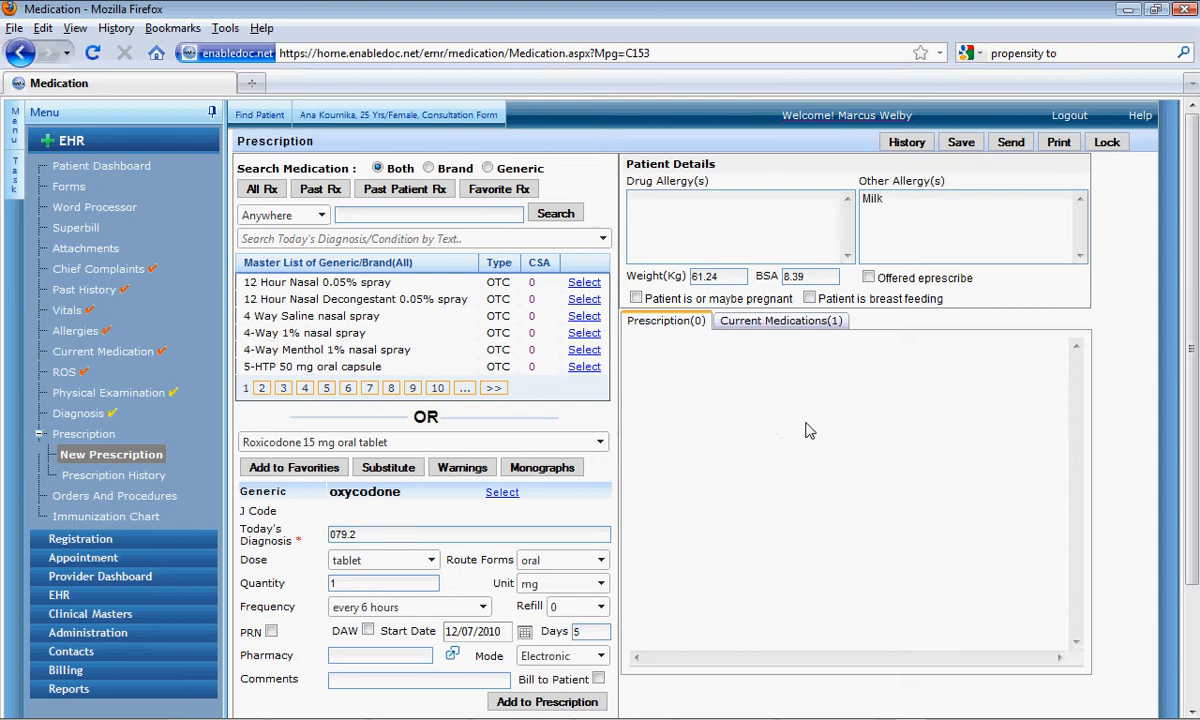
# Step: Mark the Roxicodone prescription as PRN and submit it for drug screening
pyautogui.scroll(-2, 1191, 283)
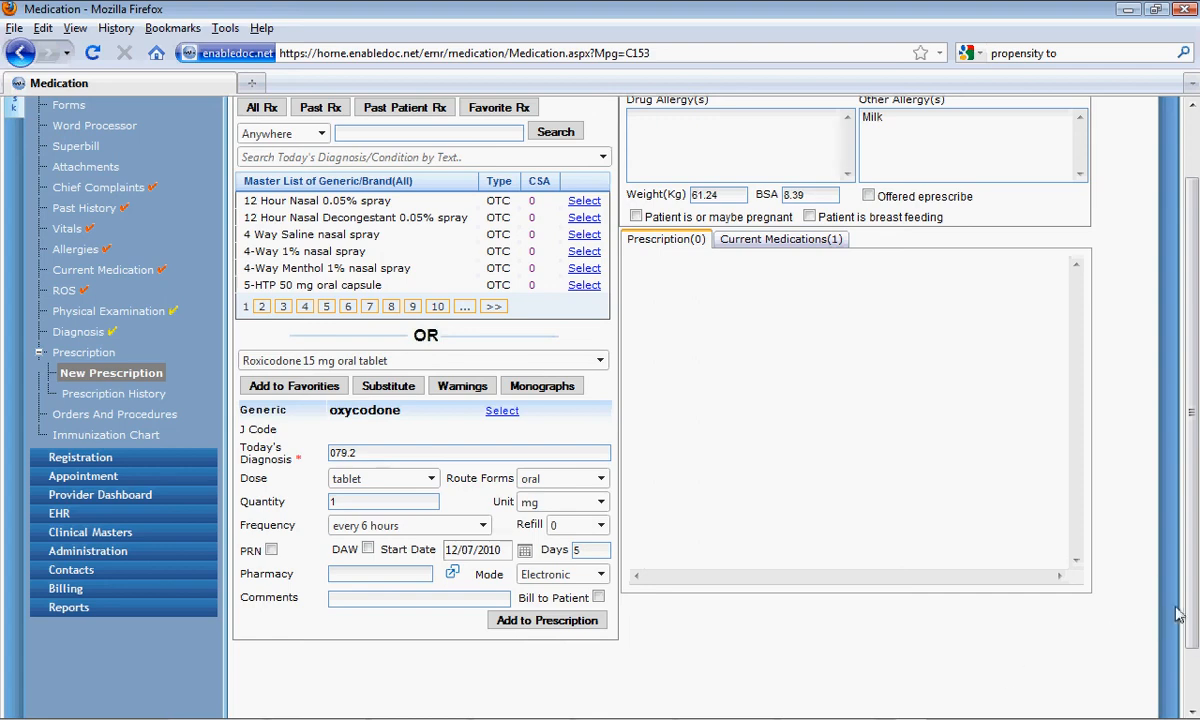
pyautogui.scroll(2, 1190, 560)
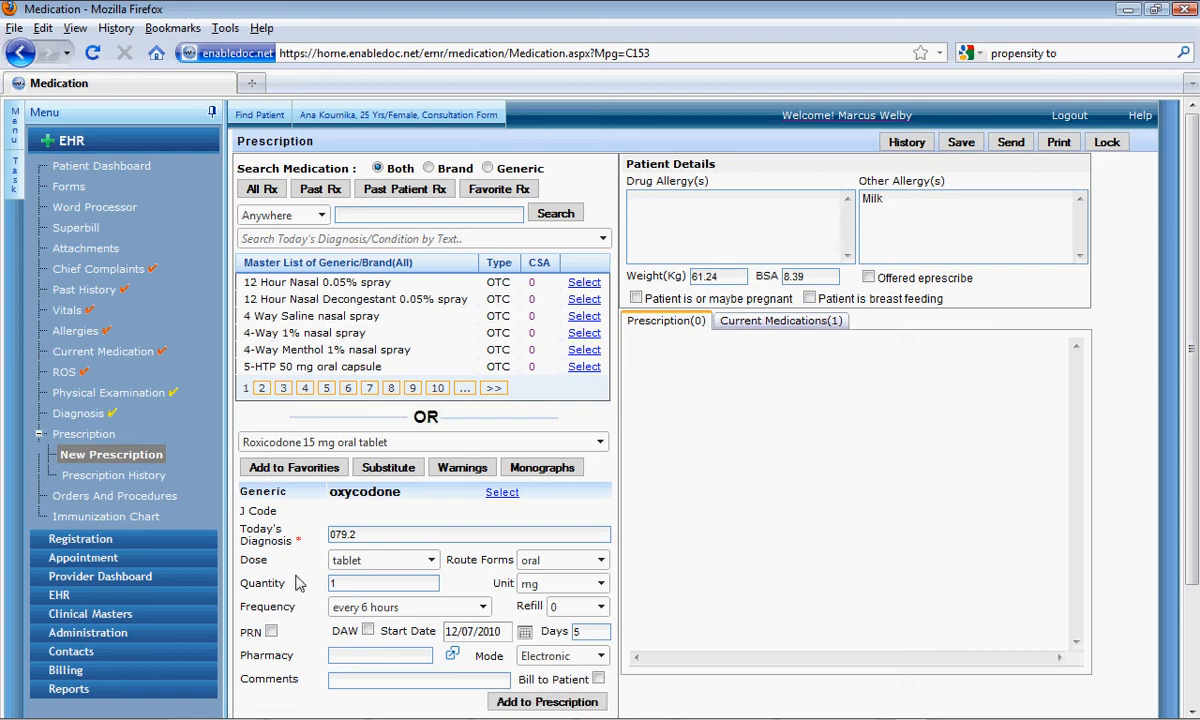
pyautogui.click(272, 633)
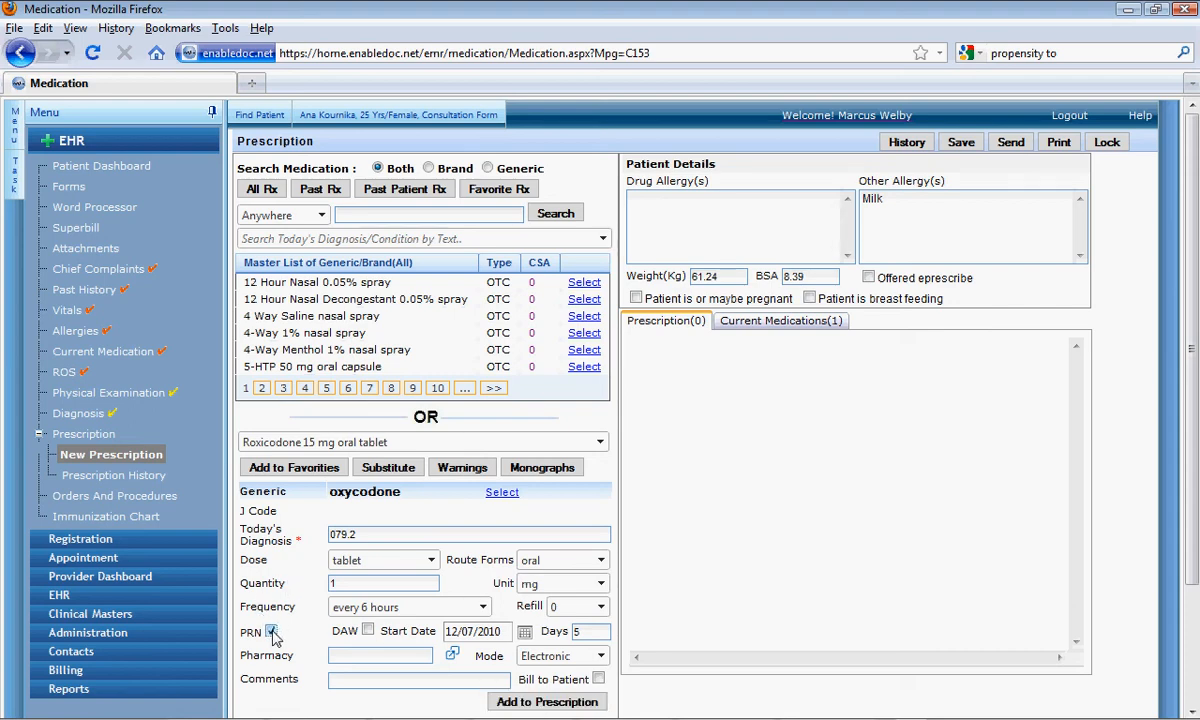
pyautogui.click(521, 703)
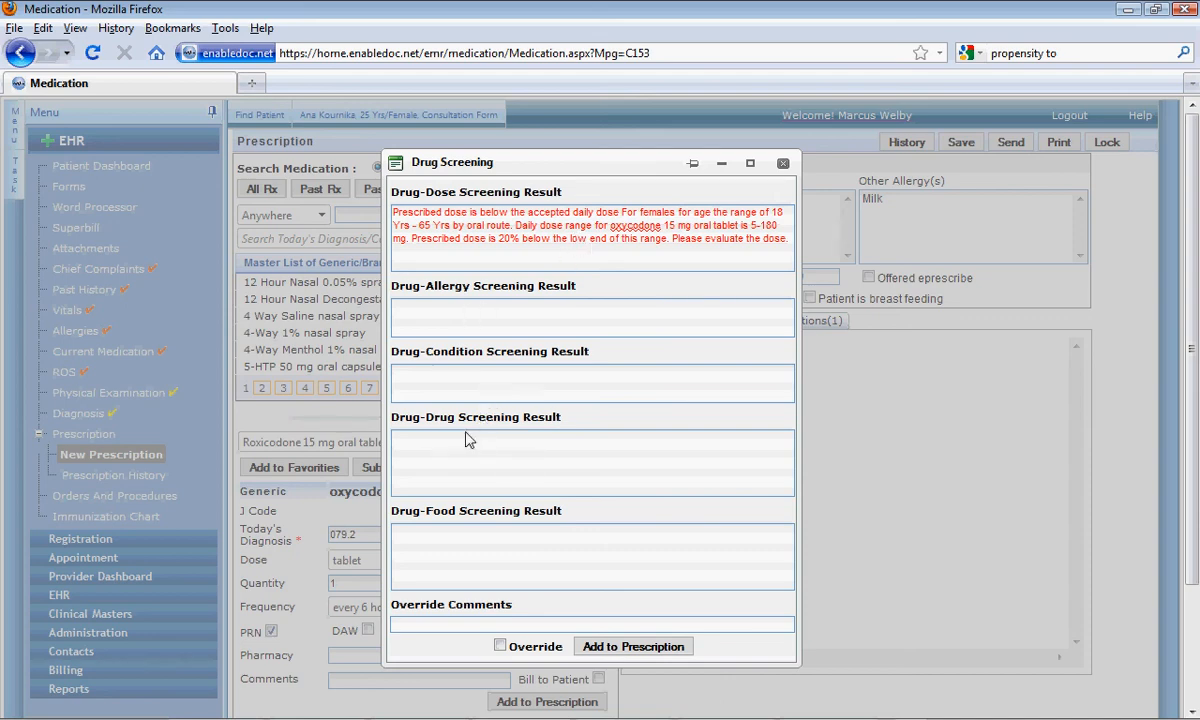
# Step: Override the drug screening with the comment "Informed patient" to add Roxicodone to the prescription, and save it
pyautogui.click(470, 626)
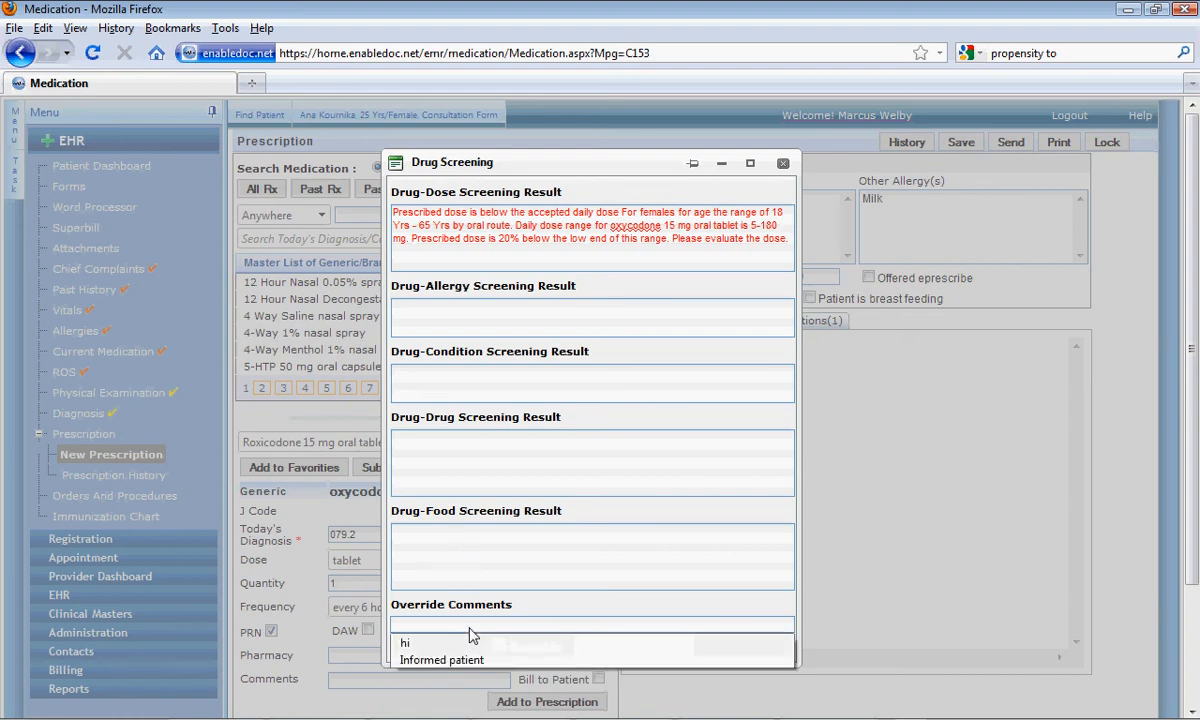
pyautogui.press('Down')
pyautogui.press('Down')
pyautogui.press('Return')
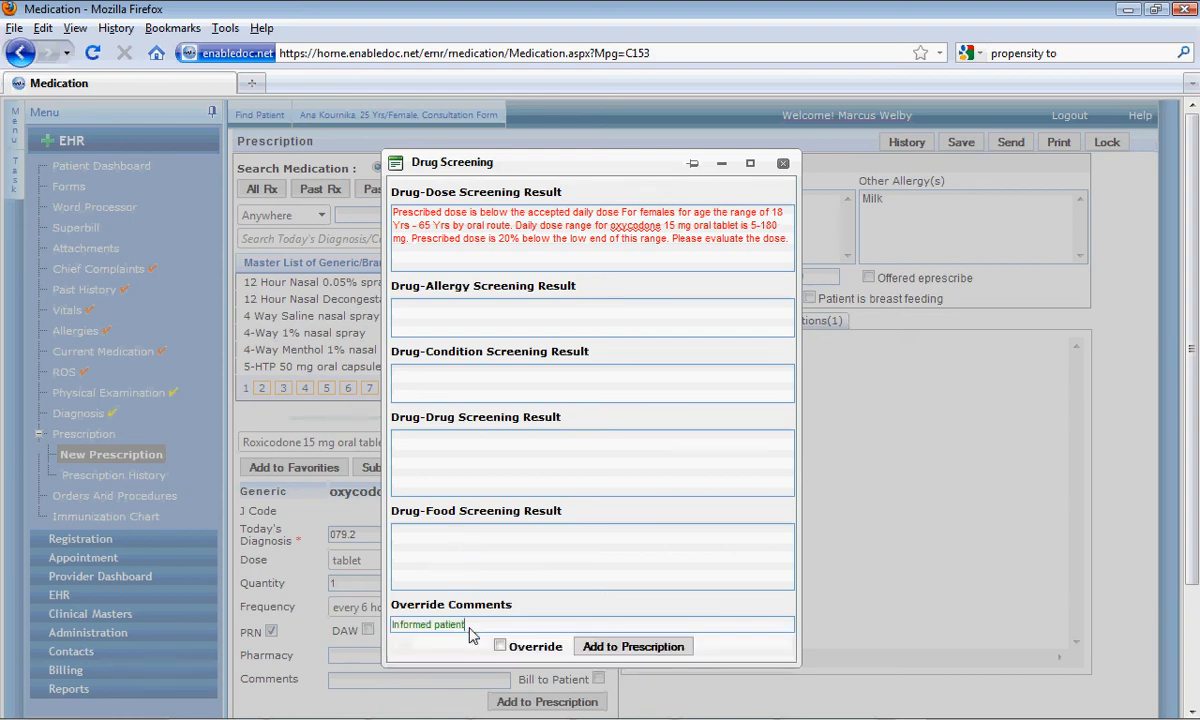
pyautogui.click(500, 646)
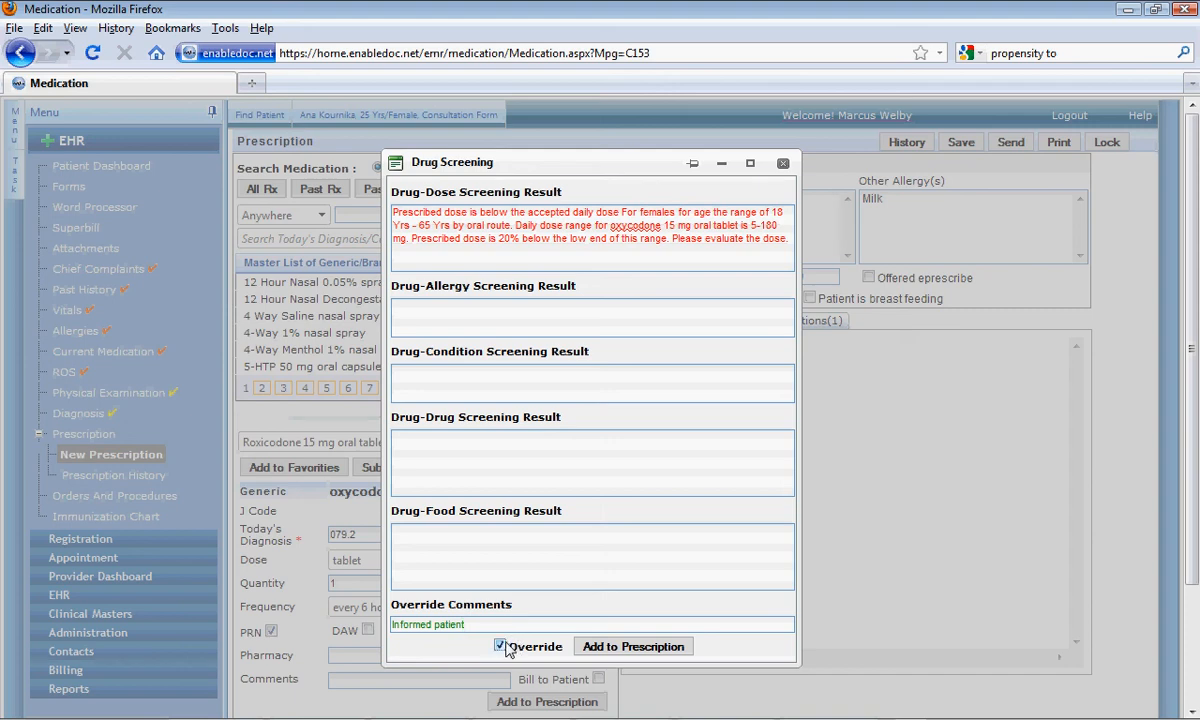
pyautogui.click(645, 650)
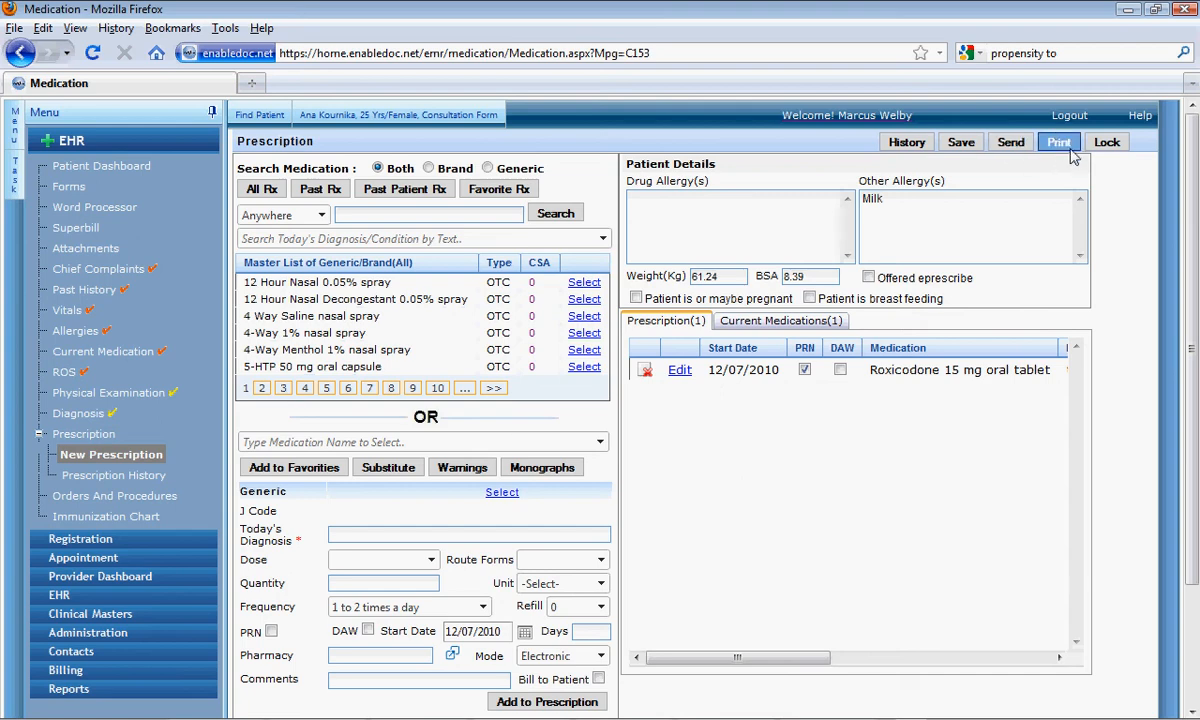
pyautogui.click(970, 143)
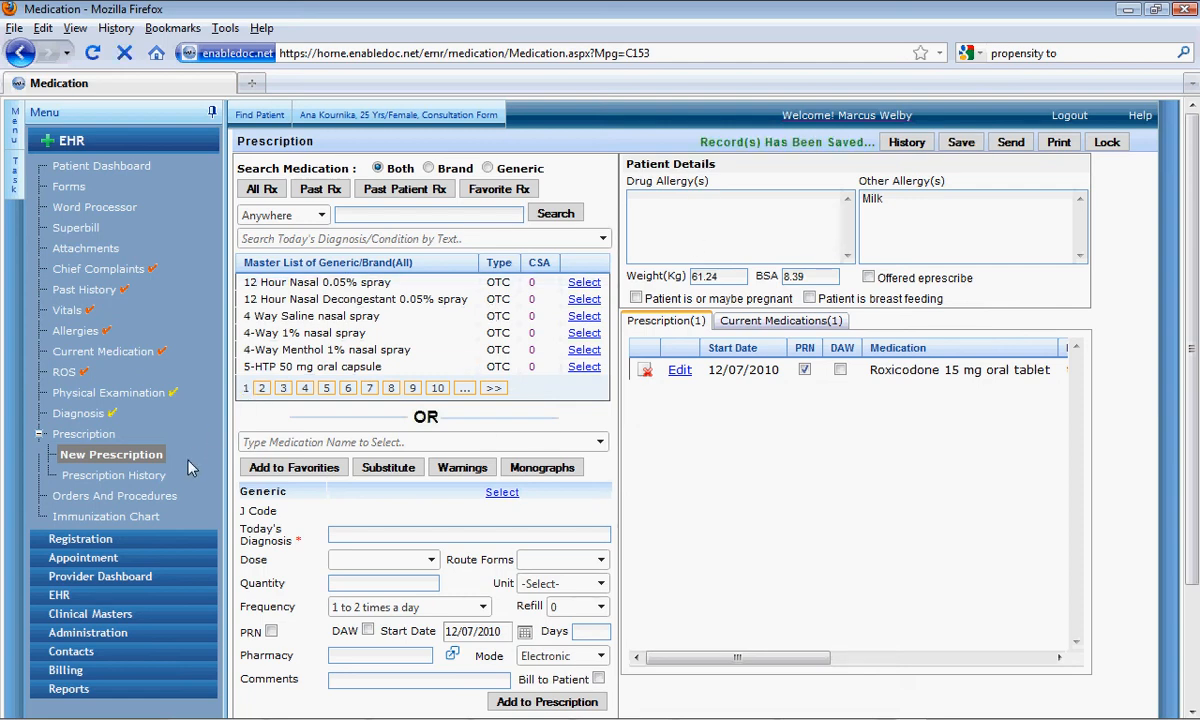
# Step: Open the patient's Orders and Procedures page and view the available service categories
pyautogui.click(145, 498)
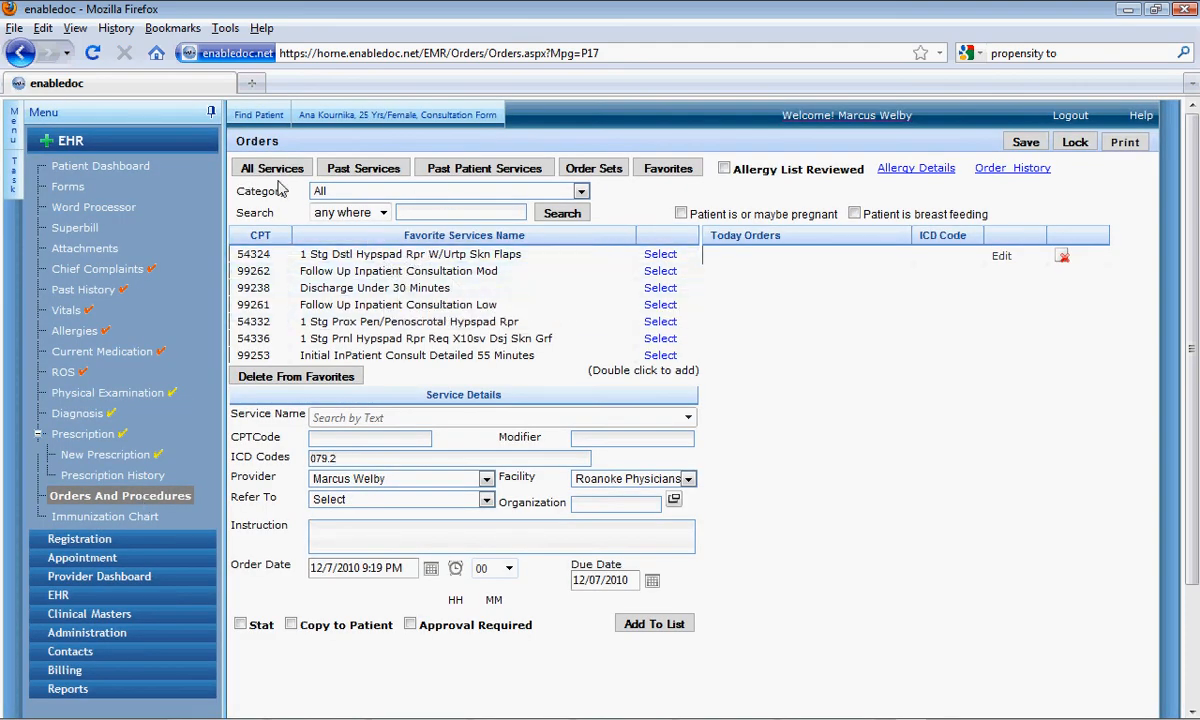
pyautogui.click(363, 194)
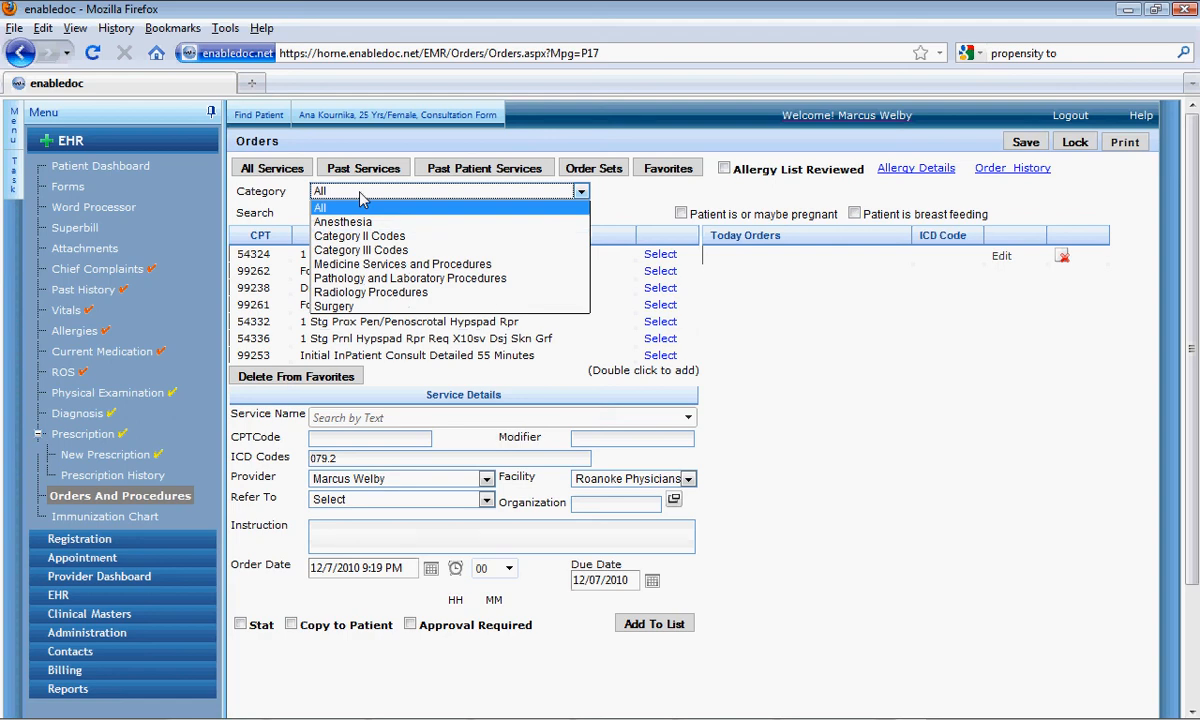
pyautogui.click(363, 197)
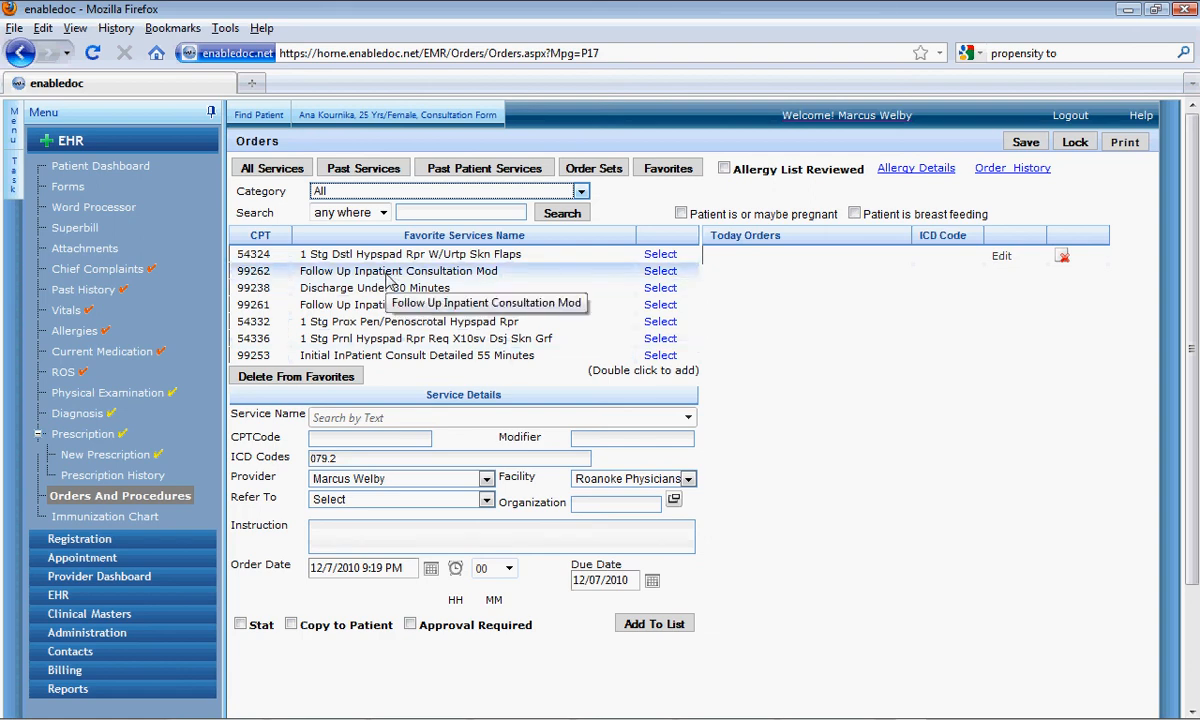
# Step: Open the patient's Superbill, discarding the unsaved order data, and bring up the E&M codes for its charges
pyautogui.click(82, 229)
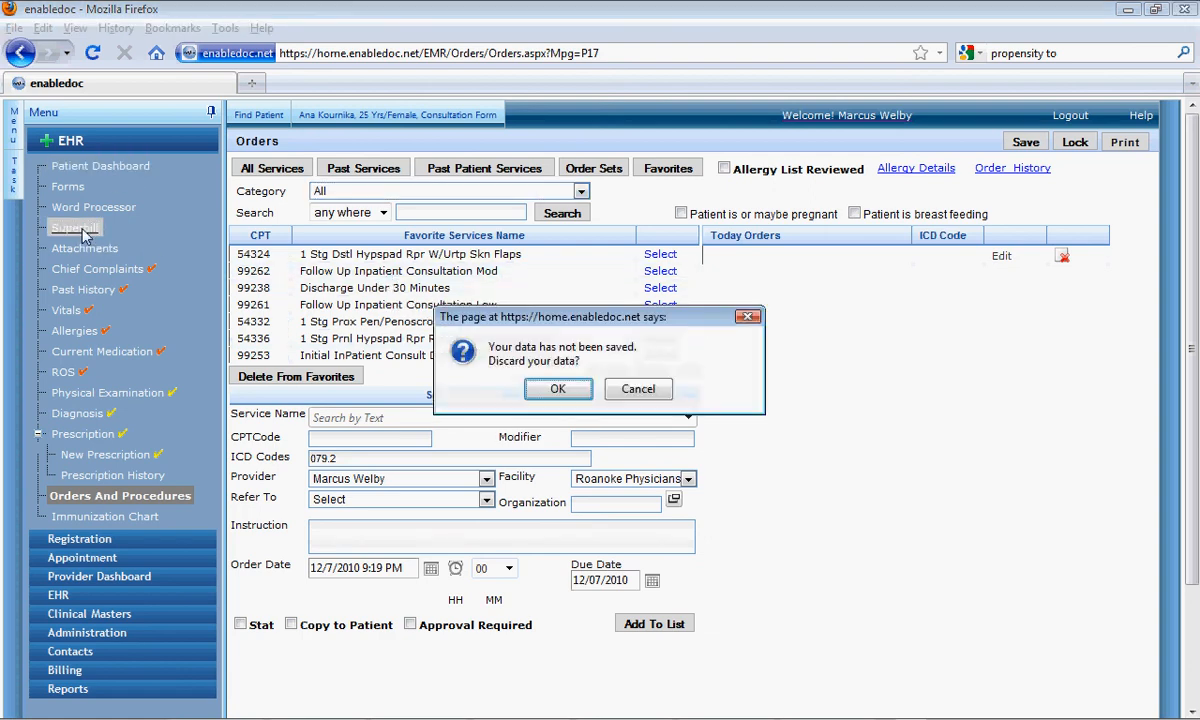
pyautogui.click(557, 388)
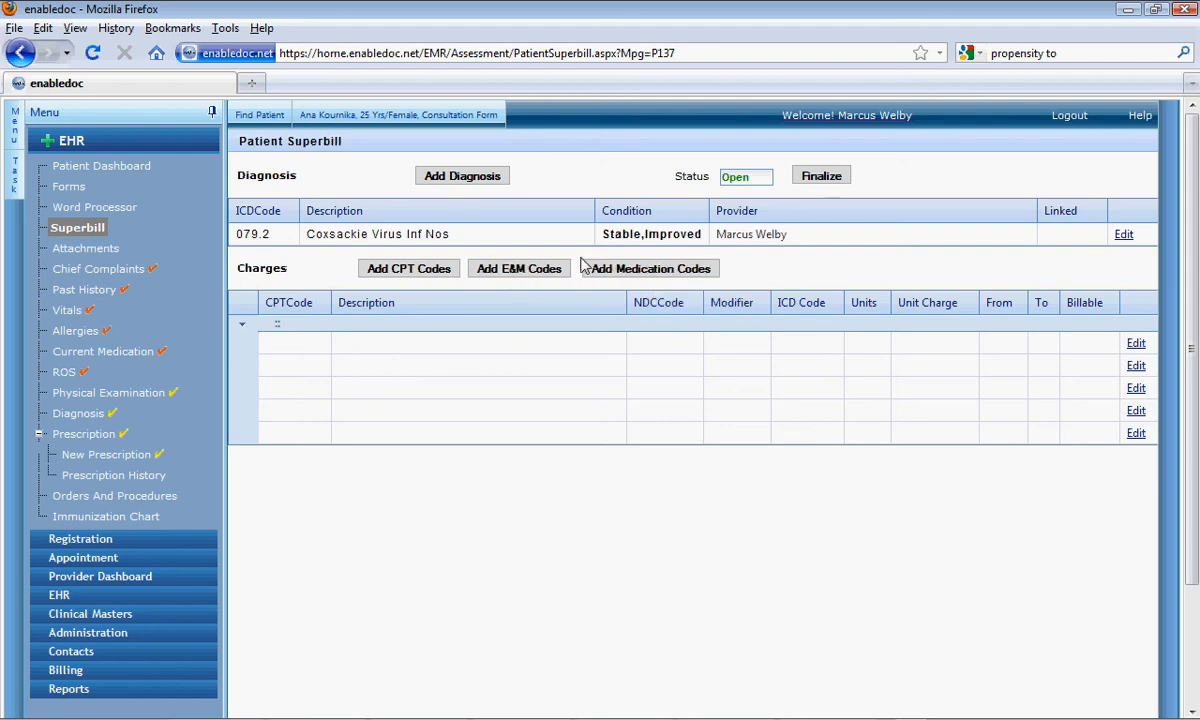
pyautogui.click(533, 272)
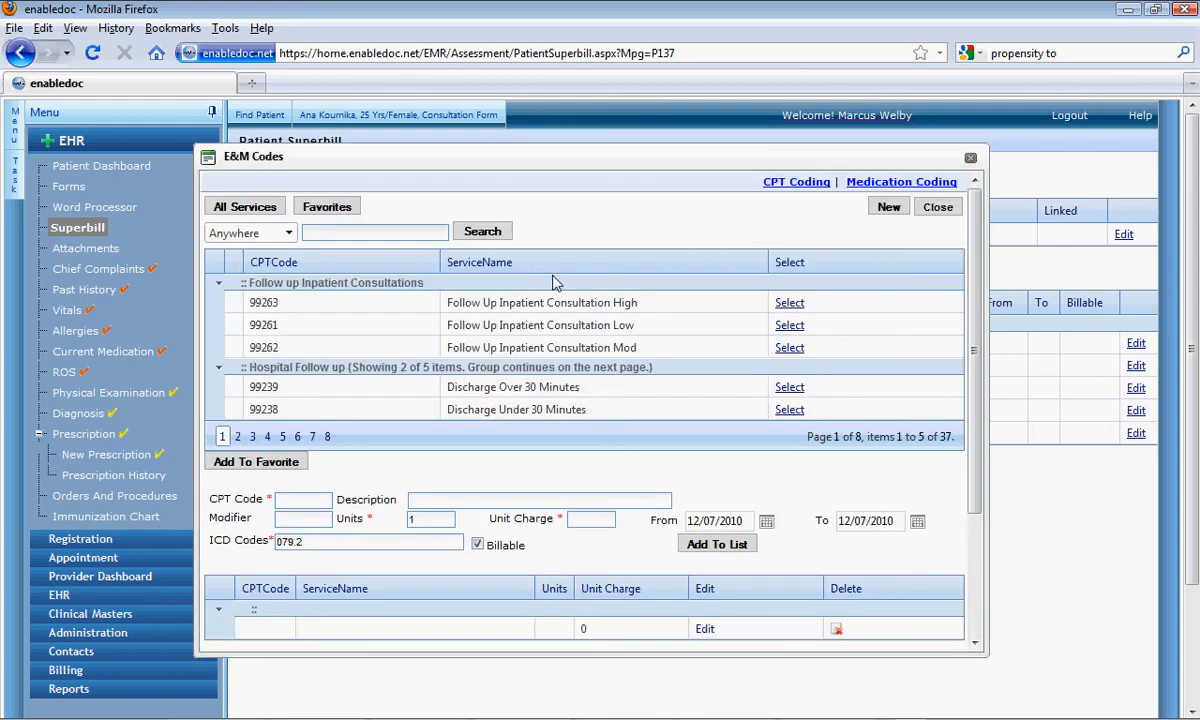
# Step: Add E&M code 99263, Follow Up Inpatient Consultation High, to the charge list with a unit charge of 200, and close the code list
pyautogui.click(789, 305)
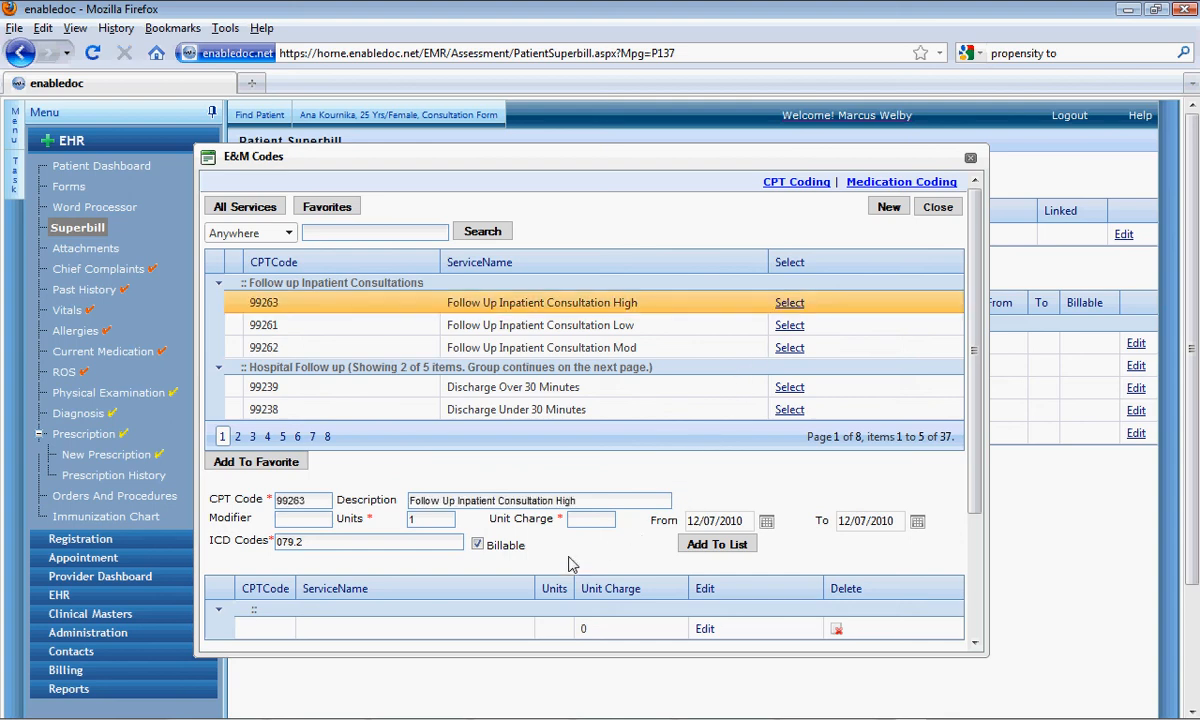
pyautogui.click(585, 520)
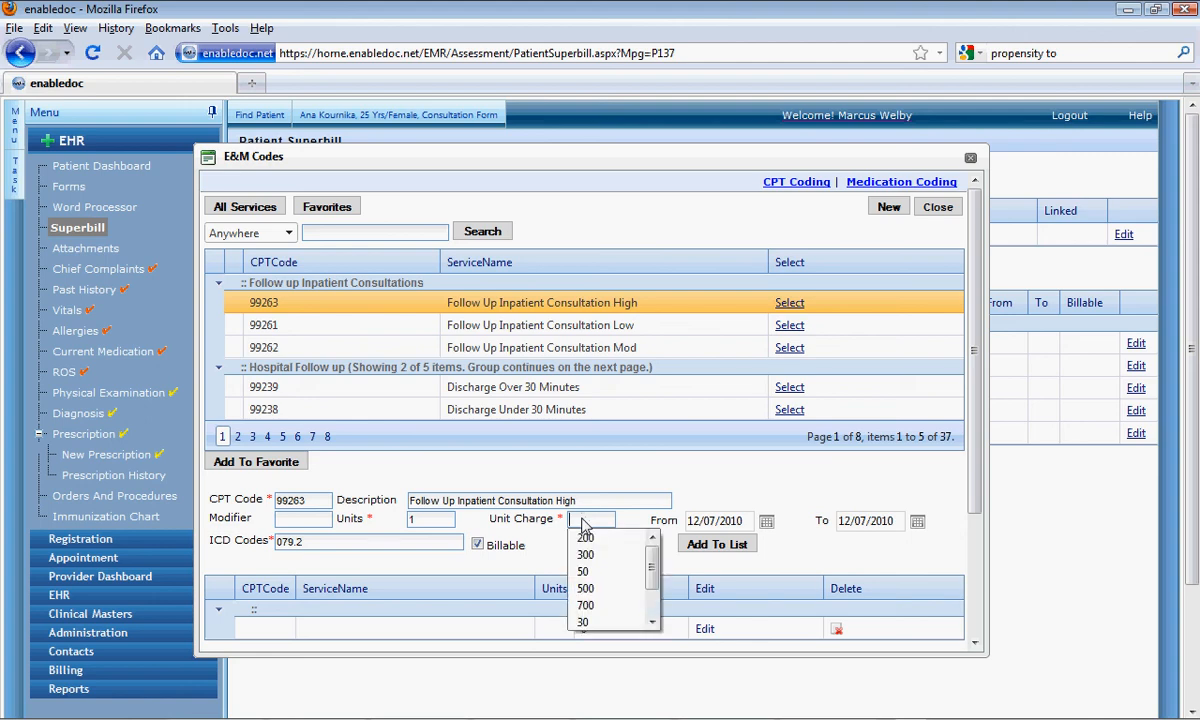
pyautogui.click(602, 537)
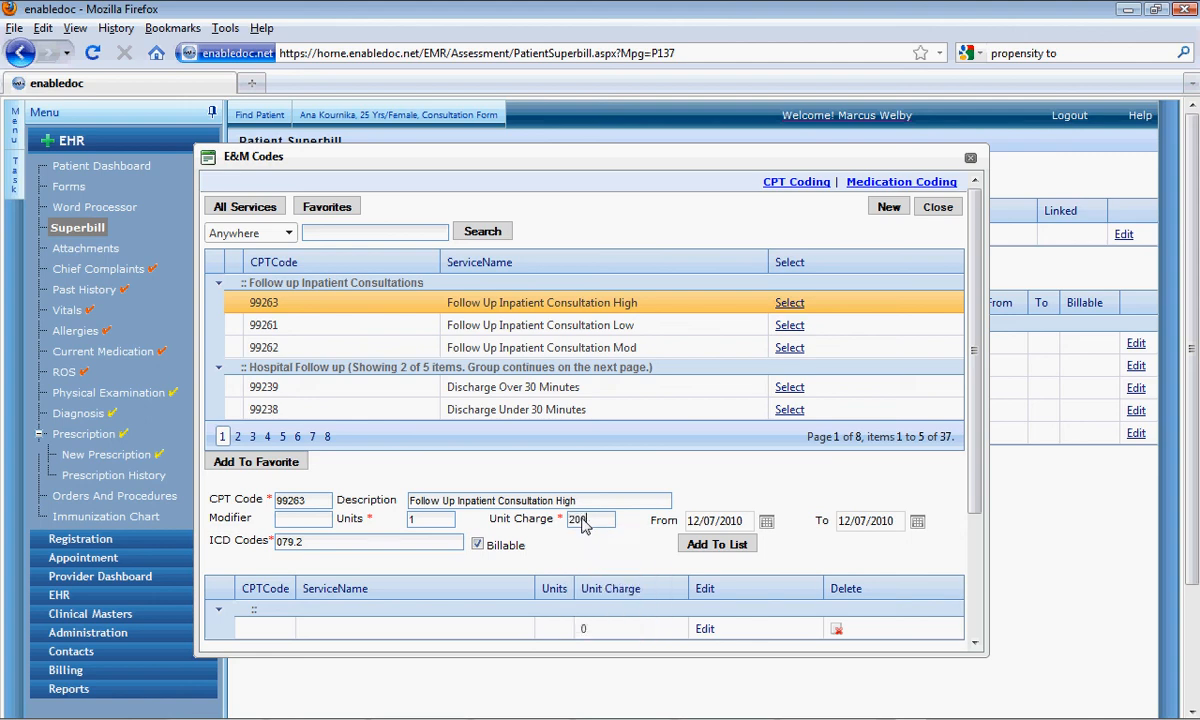
pyautogui.click(706, 546)
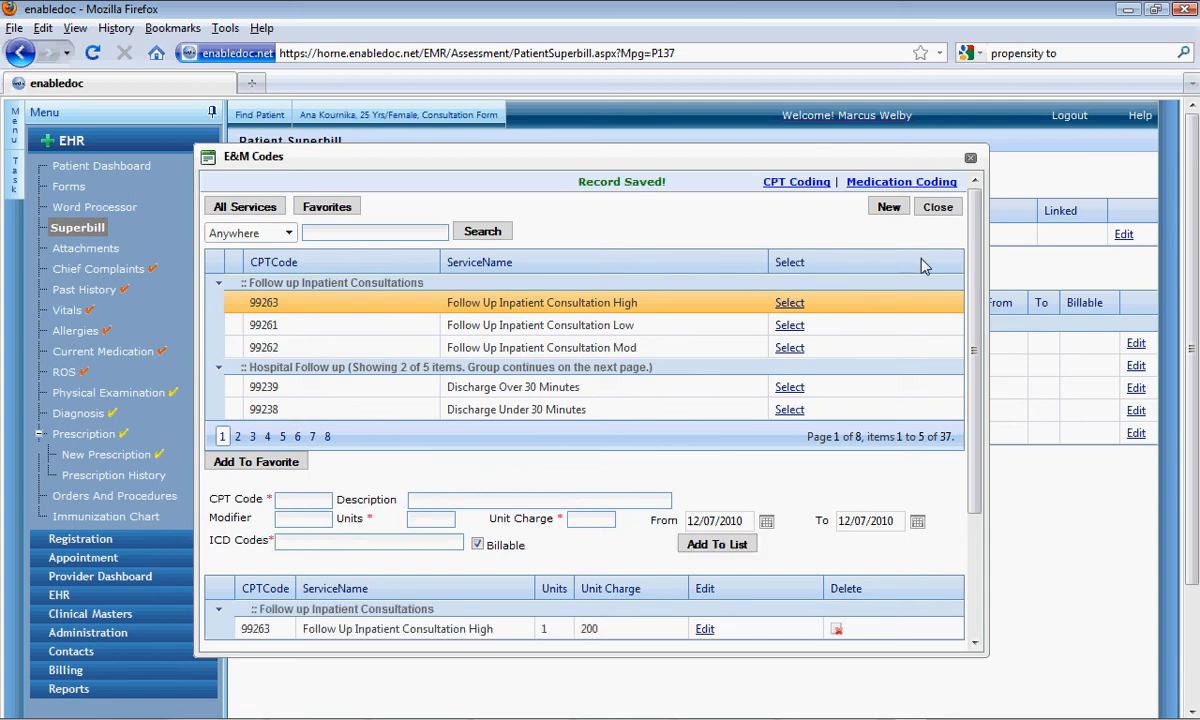
pyautogui.click(938, 208)
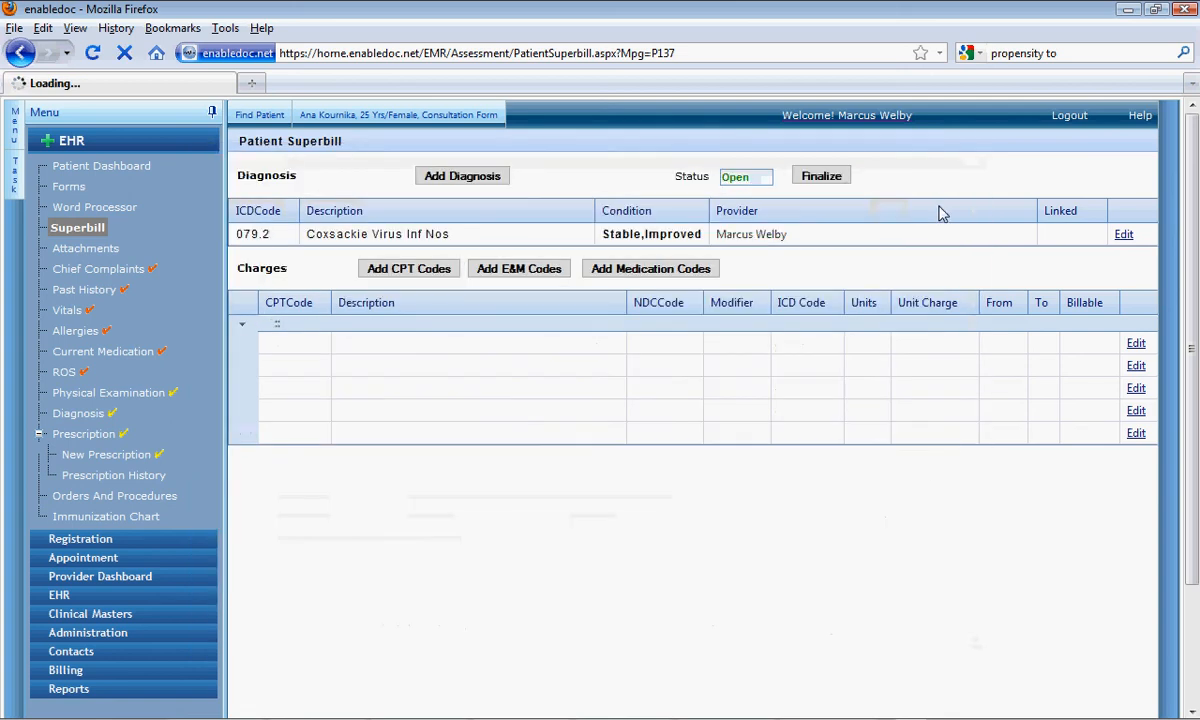